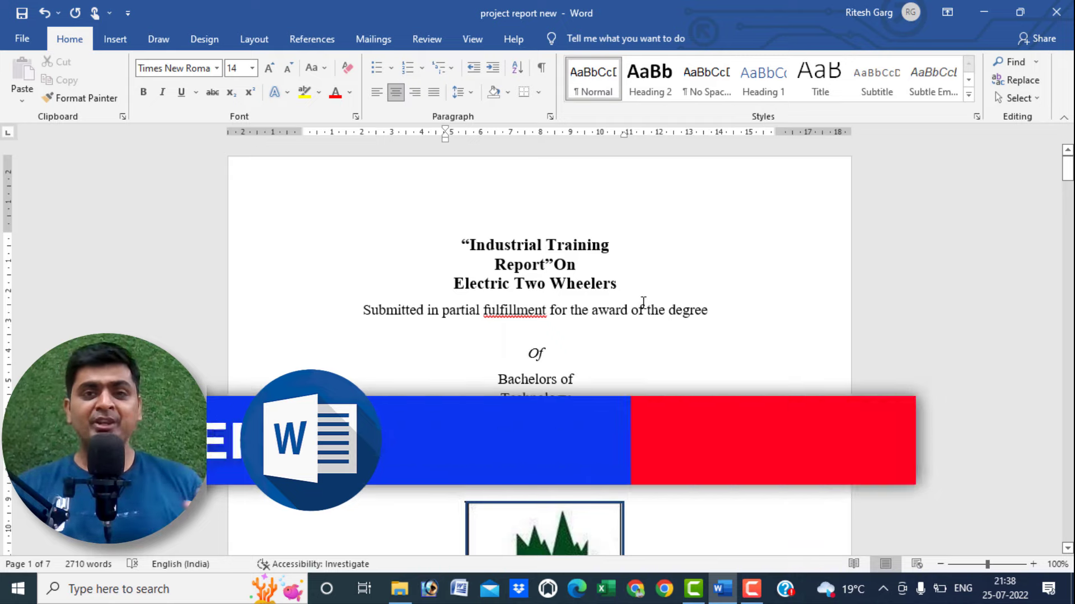
Scroll through the report's cover page down to the Certificate page.
scroll(649, 304, down, 5)
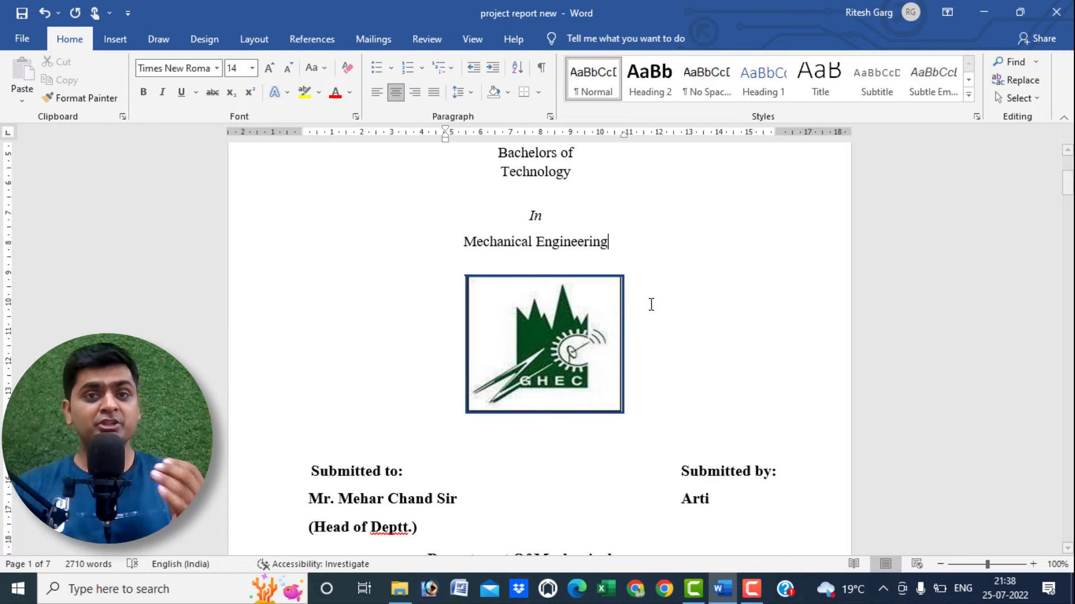
scroll(652, 305, down, 2)
scroll(658, 312, down, 5)
scroll(663, 317, down, 8)
scroll(675, 324, down, 6)
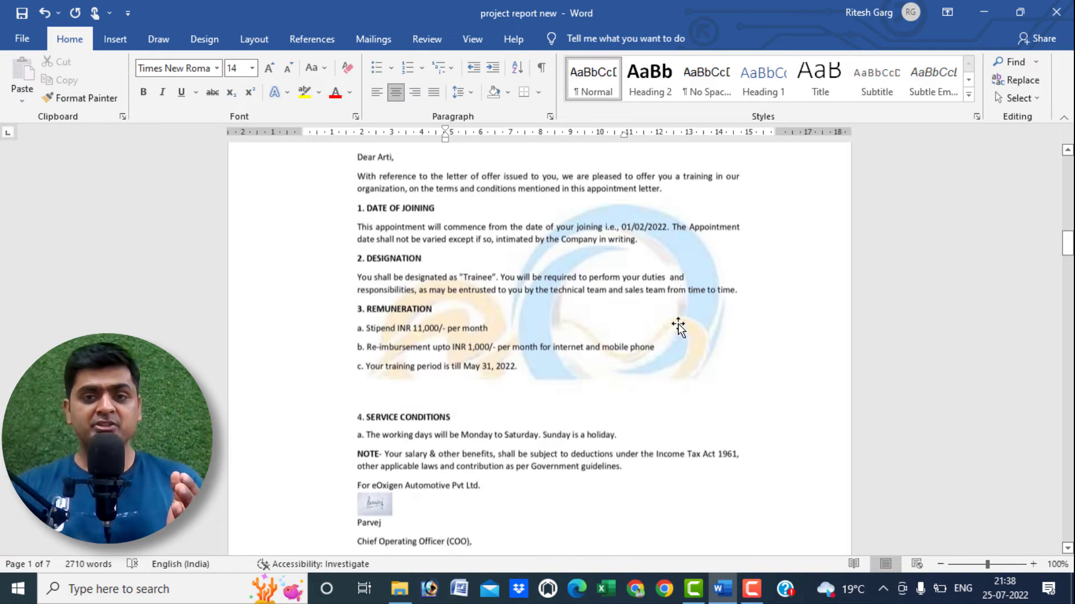
scroll(680, 326, down, 8)
scroll(683, 328, down, 7)
scroll(688, 332, down, 8)
scroll(693, 336, down, 7)
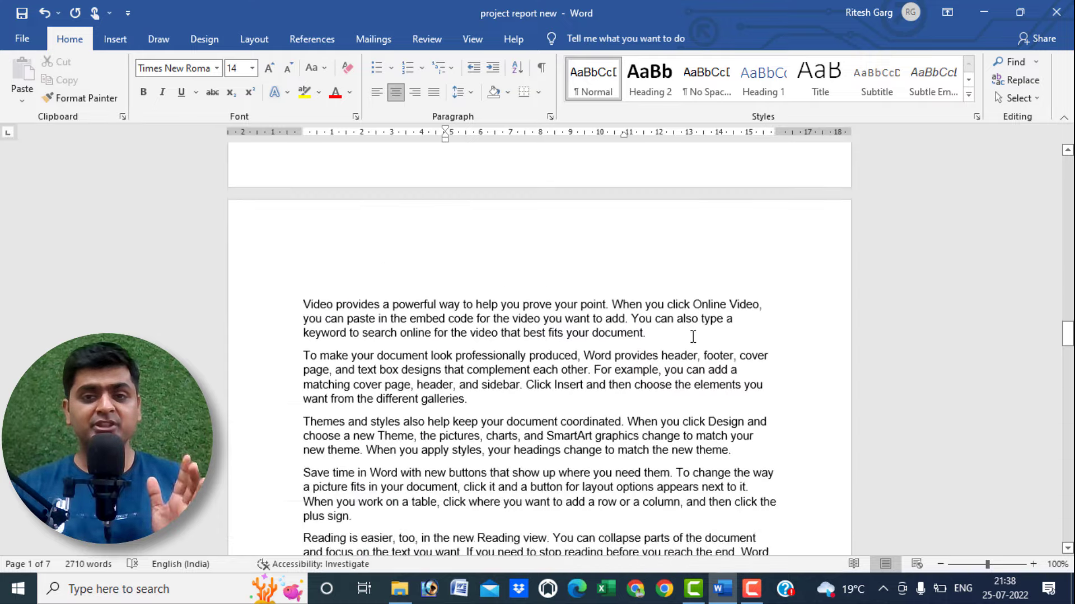
scroll(693, 334, down, 5)
scroll(691, 333, down, 2)
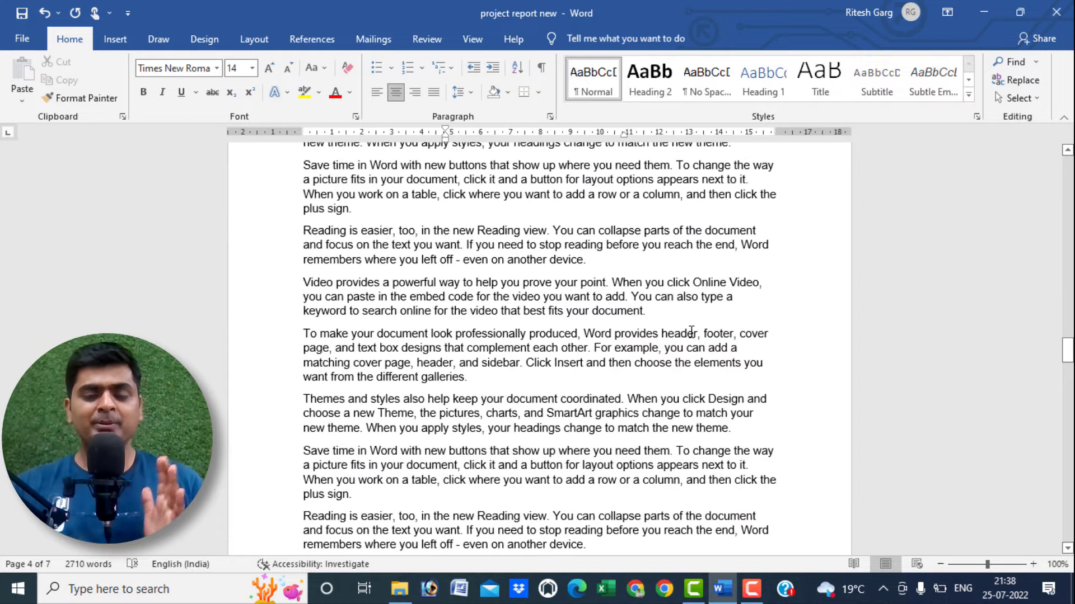
scroll(691, 334, up, 5)
scroll(689, 333, up, 6)
scroll(689, 331, up, 8)
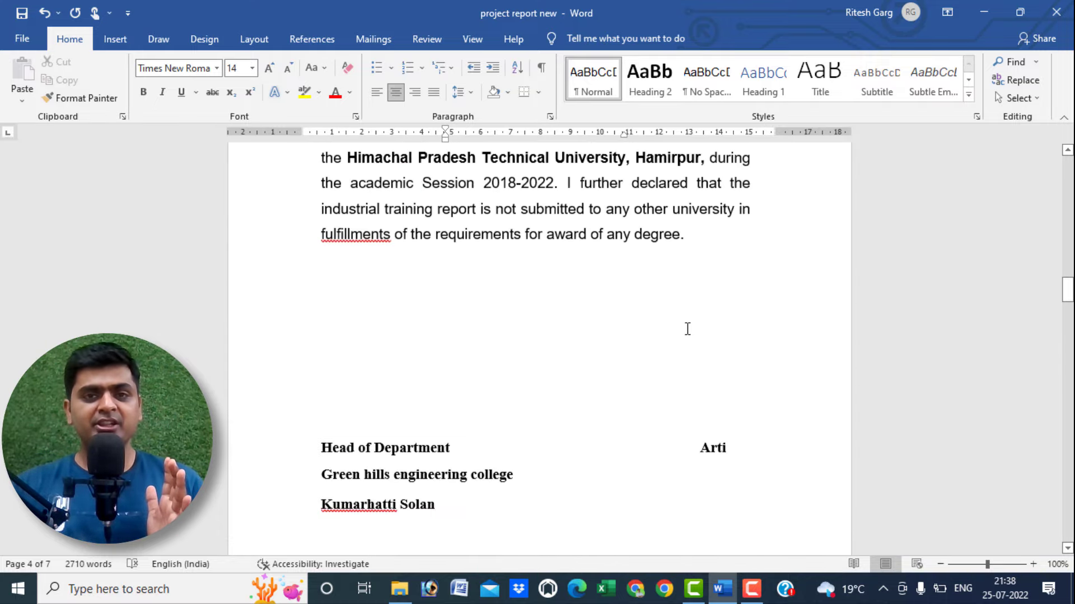
scroll(687, 330, up, 6)
scroll(688, 335, down, 7)
scroll(689, 341, down, 8)
scroll(694, 352, down, 8)
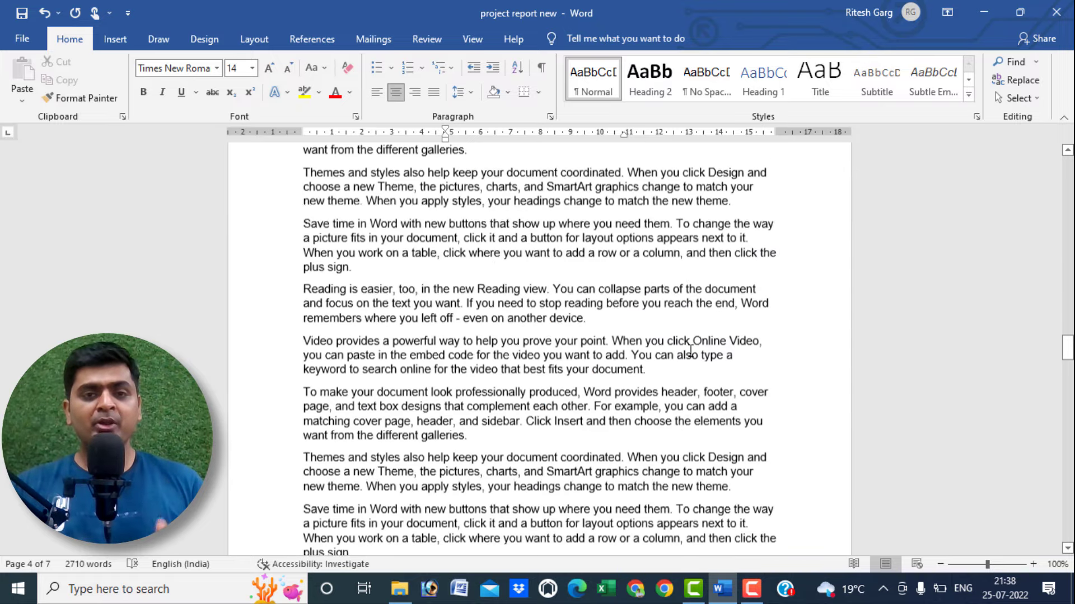
scroll(699, 364, down, 6)
scroll(701, 368, down, 4)
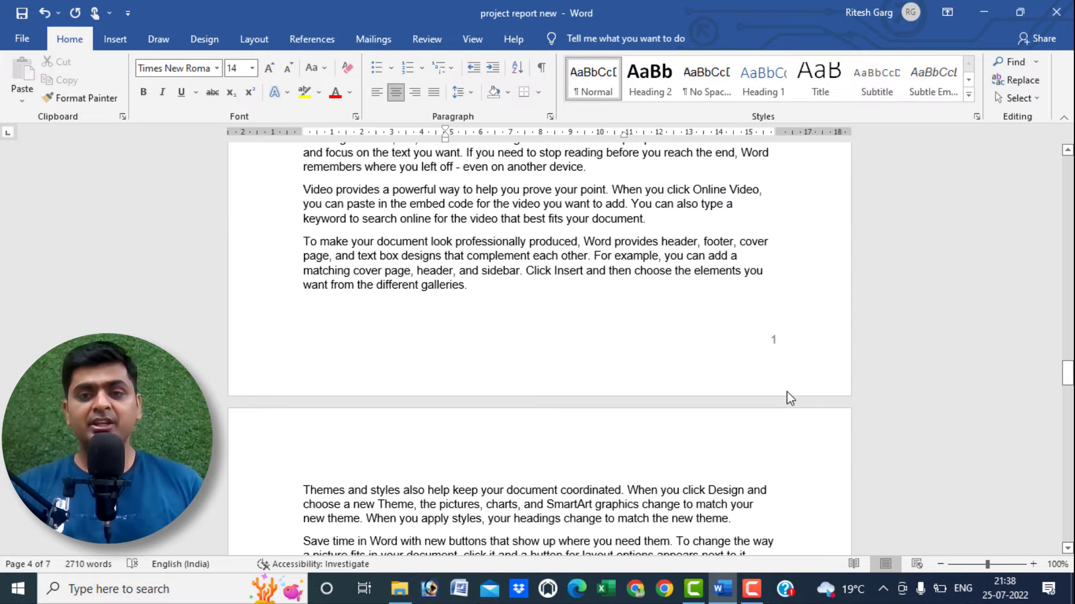
ctrl+scroll(789, 399, up, 2)
ctrl+scroll(788, 396, up, 2)
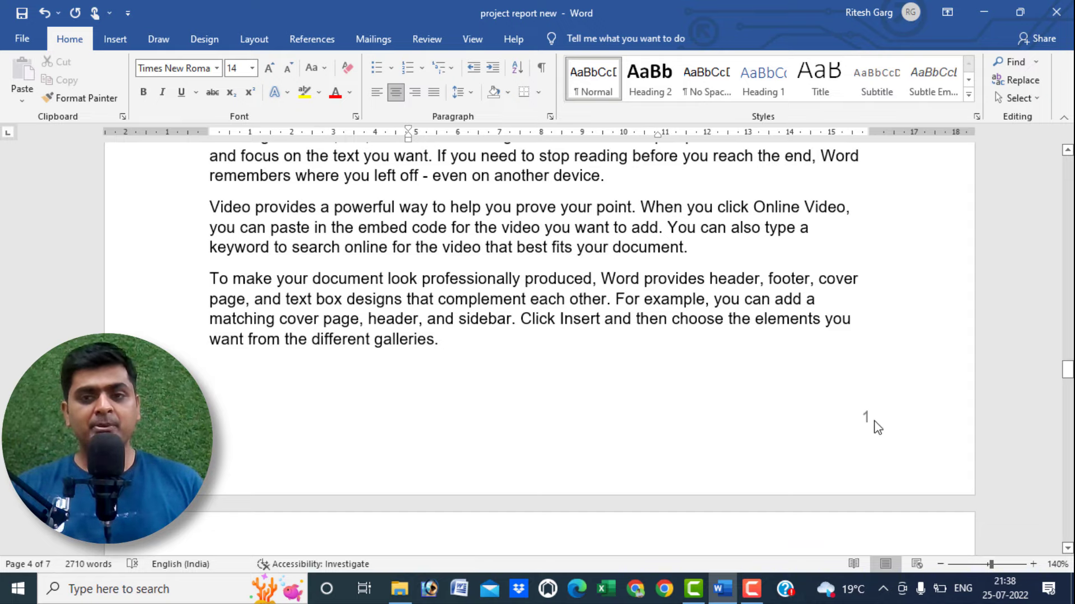
scroll(879, 425, up, 6)
scroll(880, 425, down, 2)
scroll(879, 427, down, 20)
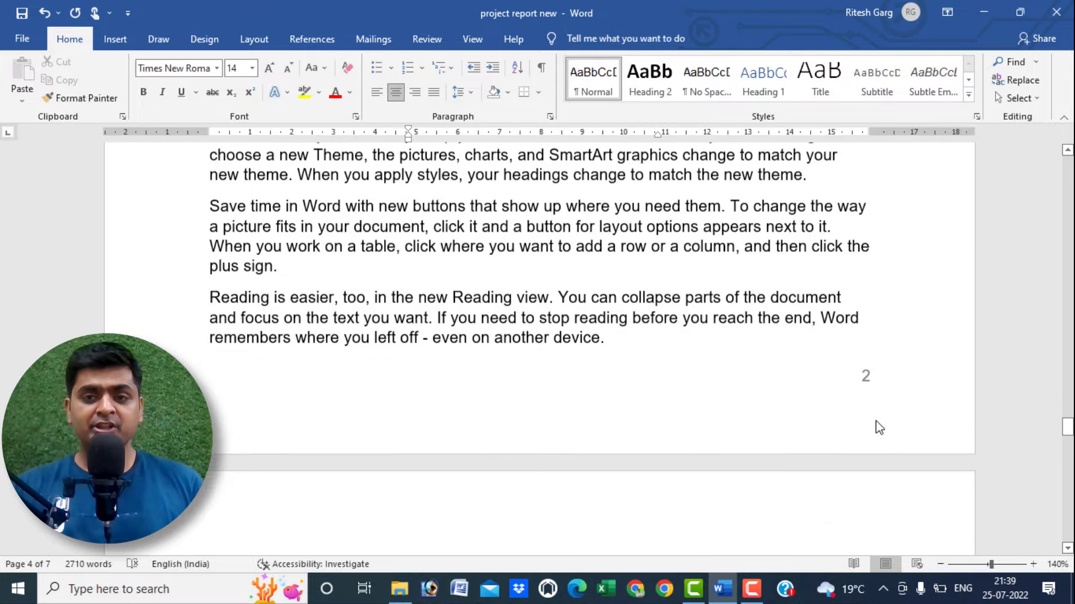
scroll(878, 403, down, 4)
scroll(866, 265, down, 3)
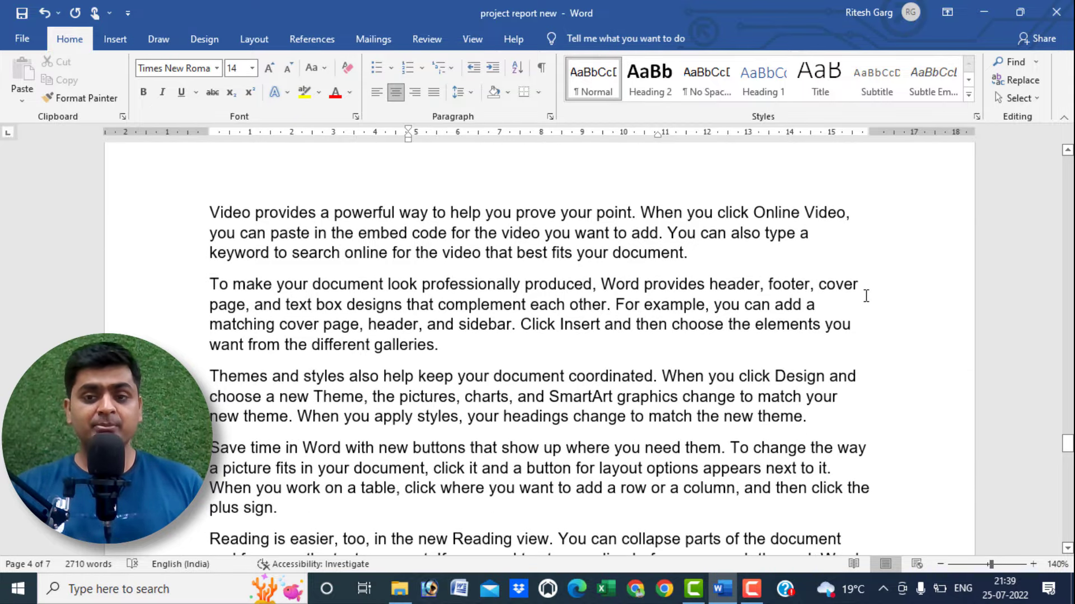
scroll(1070, 390, up, 5)
drag(1068, 431, 1068, 194)
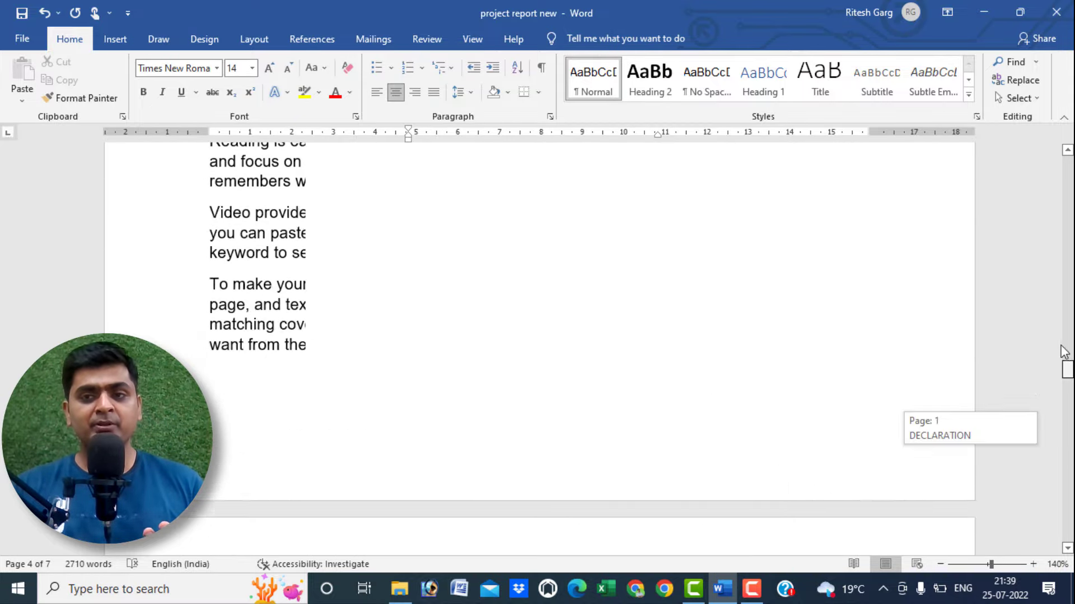
scroll(834, 347, down, 5)
scroll(830, 378, down, 5)
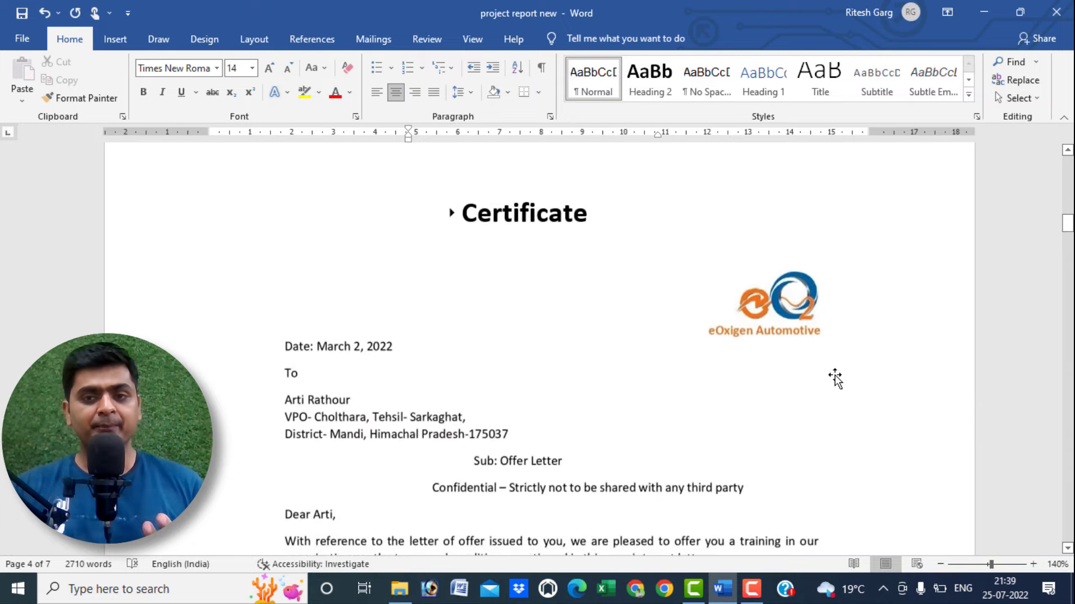
scroll(830, 370, down, 2)
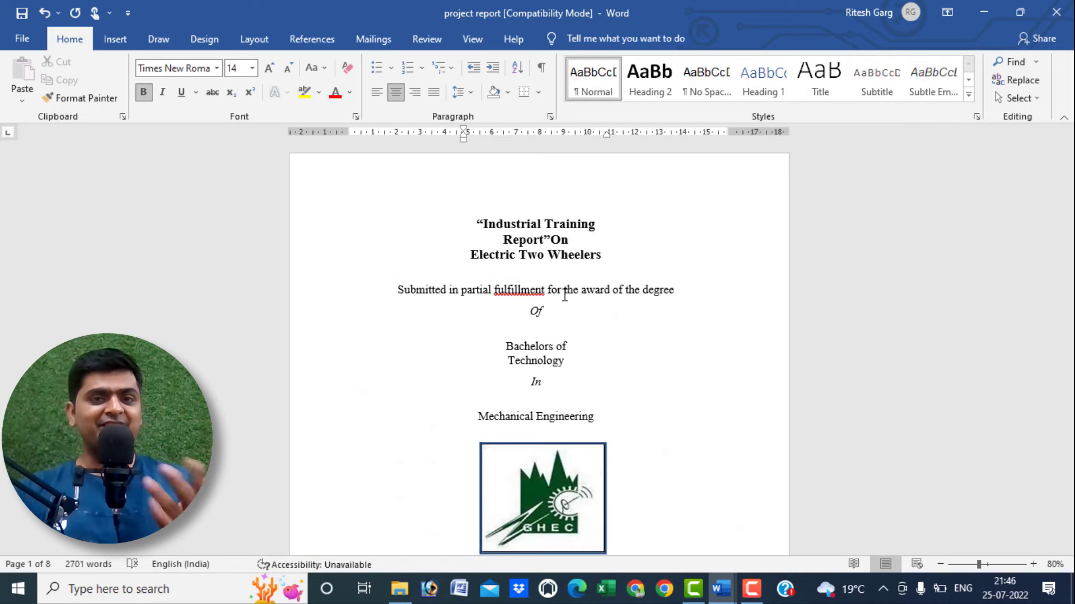
scroll(579, 339, down, 3)
scroll(582, 344, down, 2)
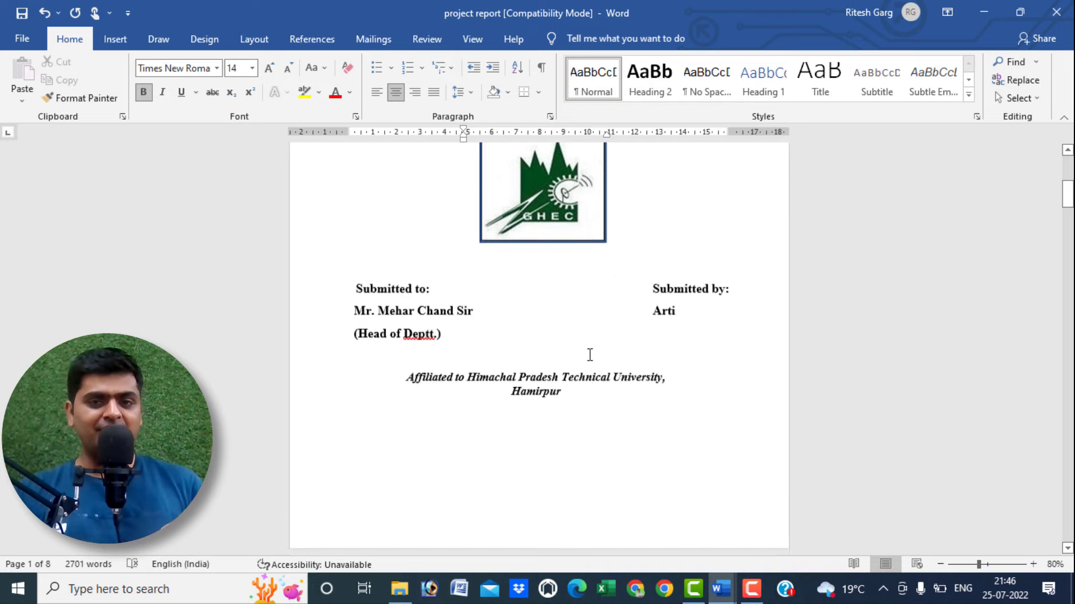
scroll(590, 353, down, 3)
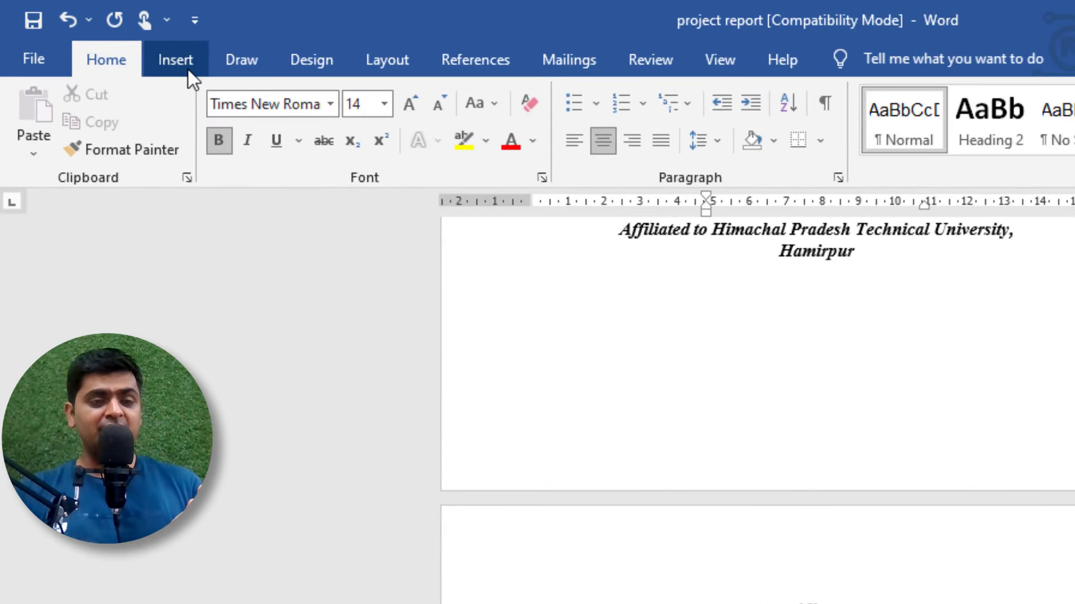
Add Plain Number 2 bottom-centred page numbers to every page, counting 1–4 from the cover.
click(176, 60)
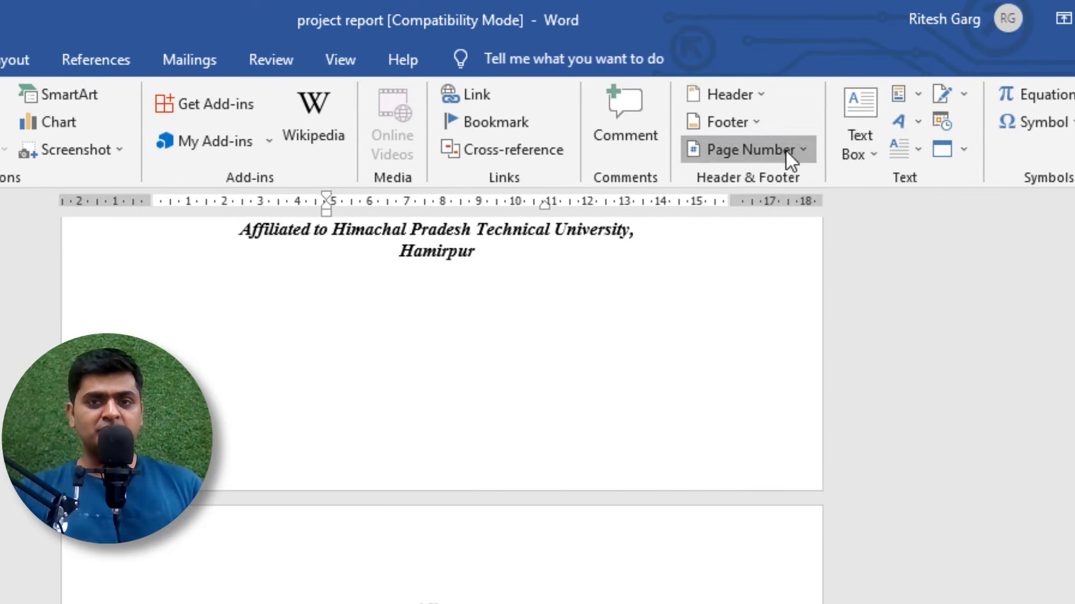
click(784, 150)
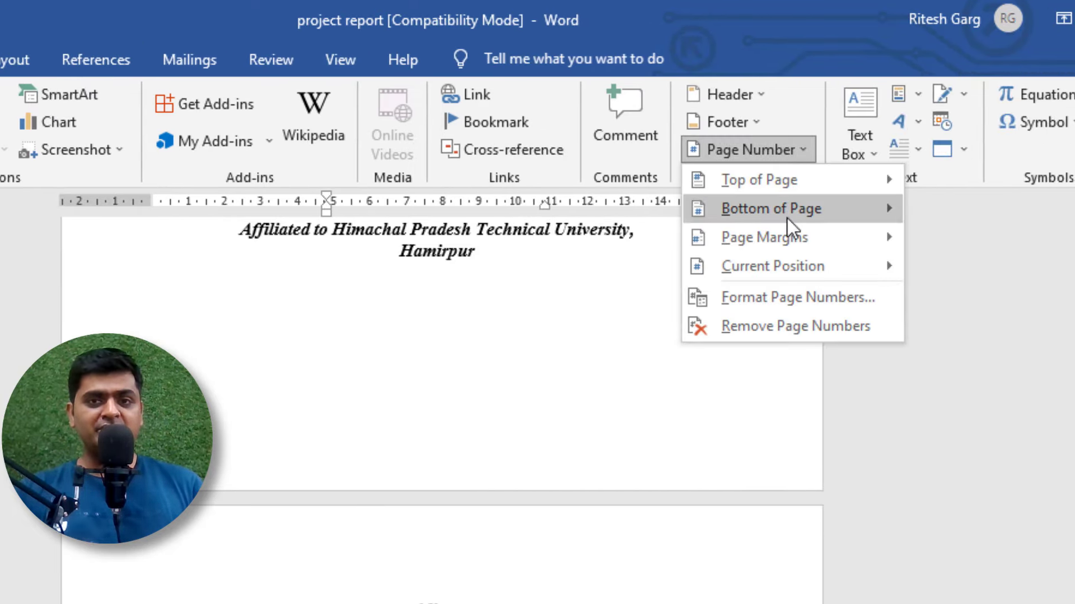
mouse_move(756, 139)
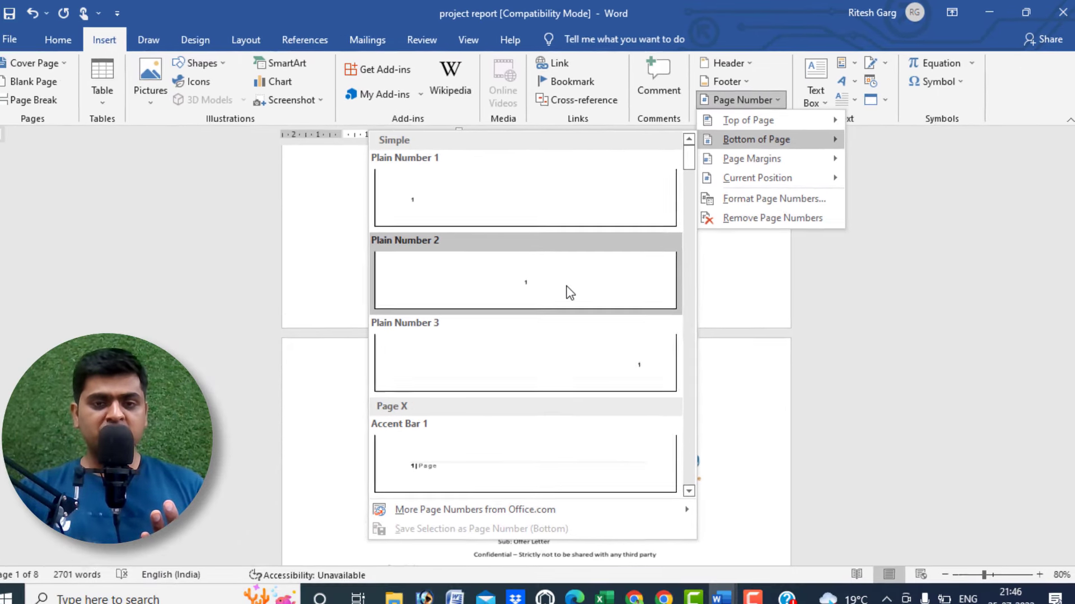
click(572, 287)
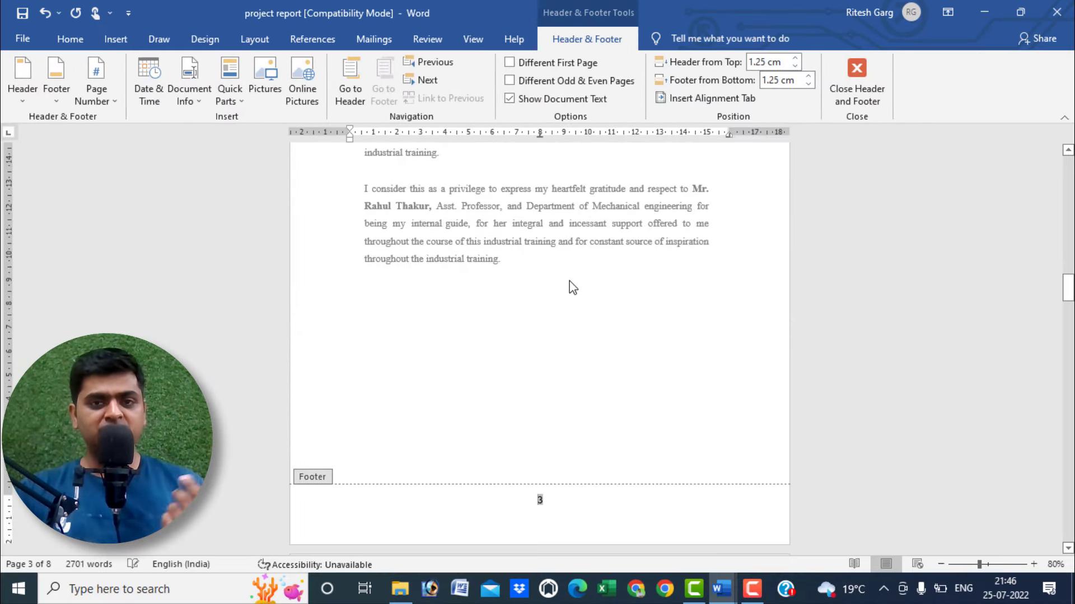
scroll(580, 291, up, 2)
scroll(580, 291, up, 1)
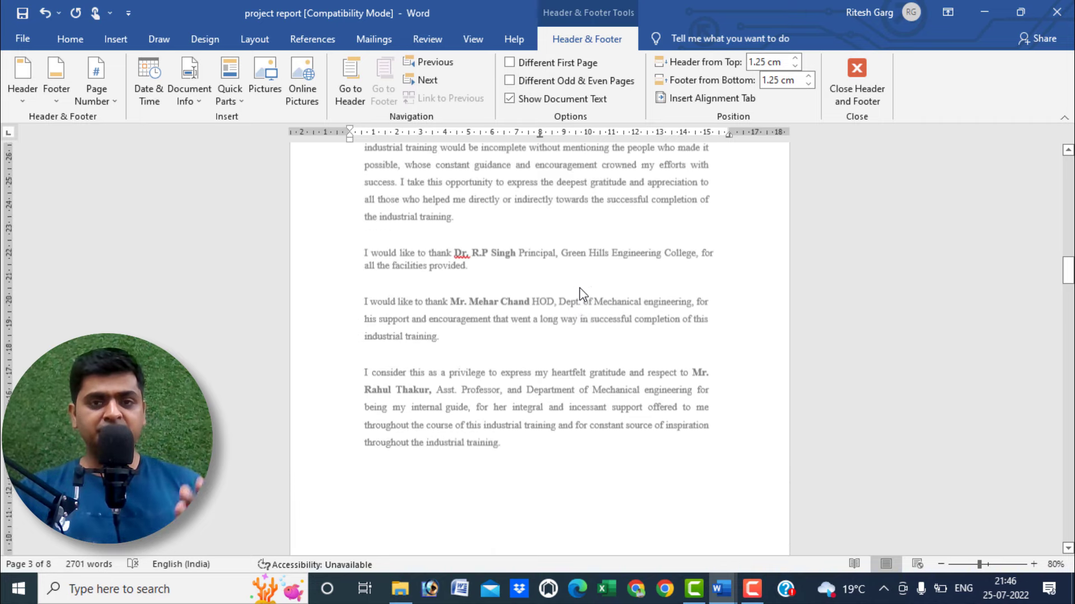
scroll(579, 291, up, 3)
scroll(580, 291, up, 4)
scroll(582, 294, up, 5)
scroll(582, 293, up, 3)
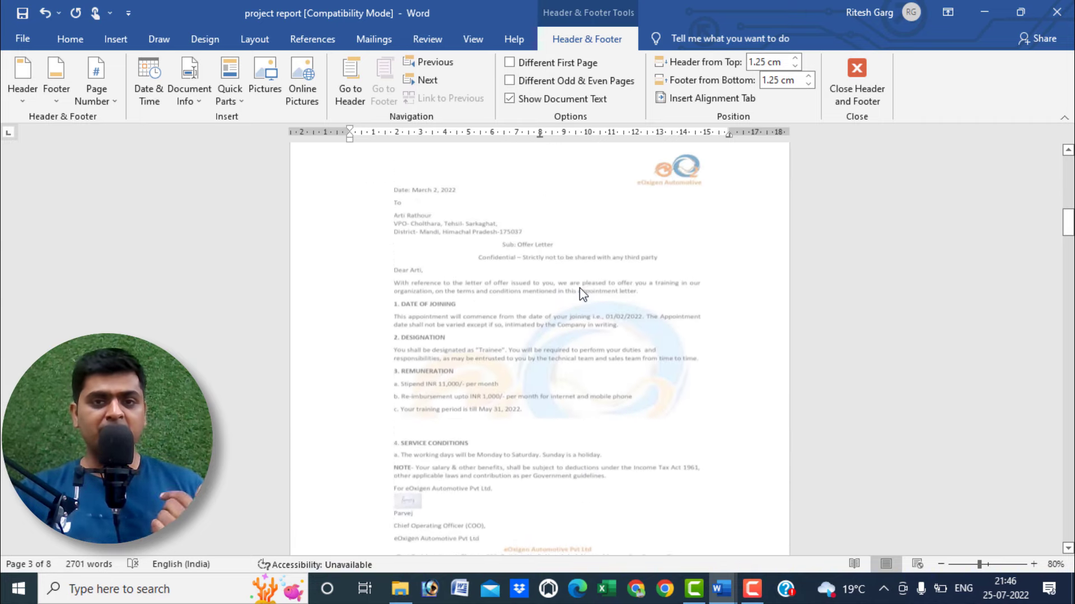
scroll(582, 294, up, 4)
scroll(582, 294, up, 2)
scroll(579, 288, up, 4)
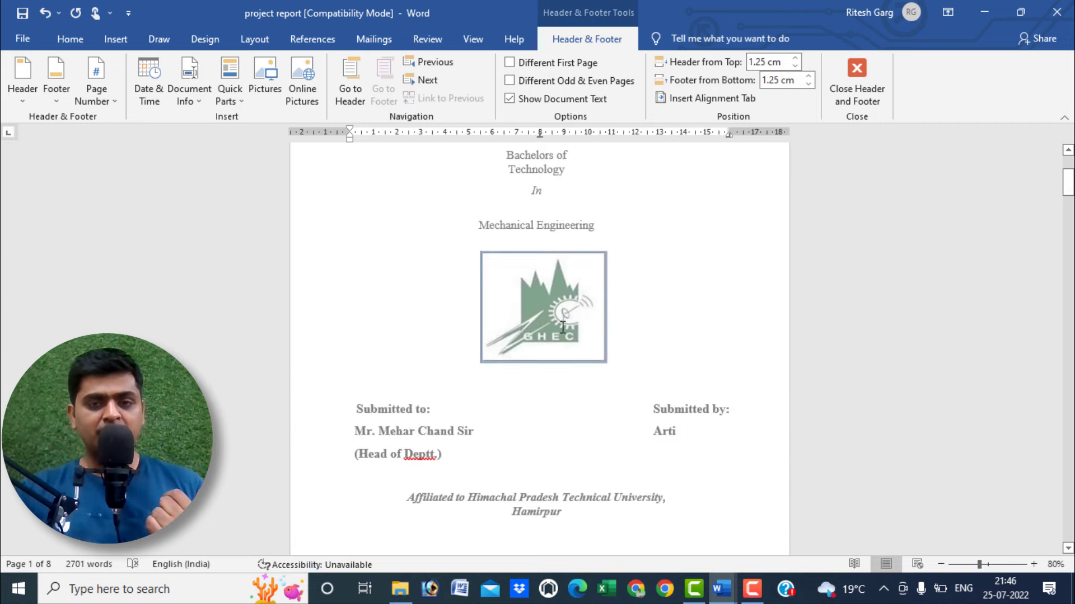
scroll(563, 327, down, 3)
scroll(547, 307, down, 3)
scroll(568, 350, down, 1)
scroll(554, 417, down, 2)
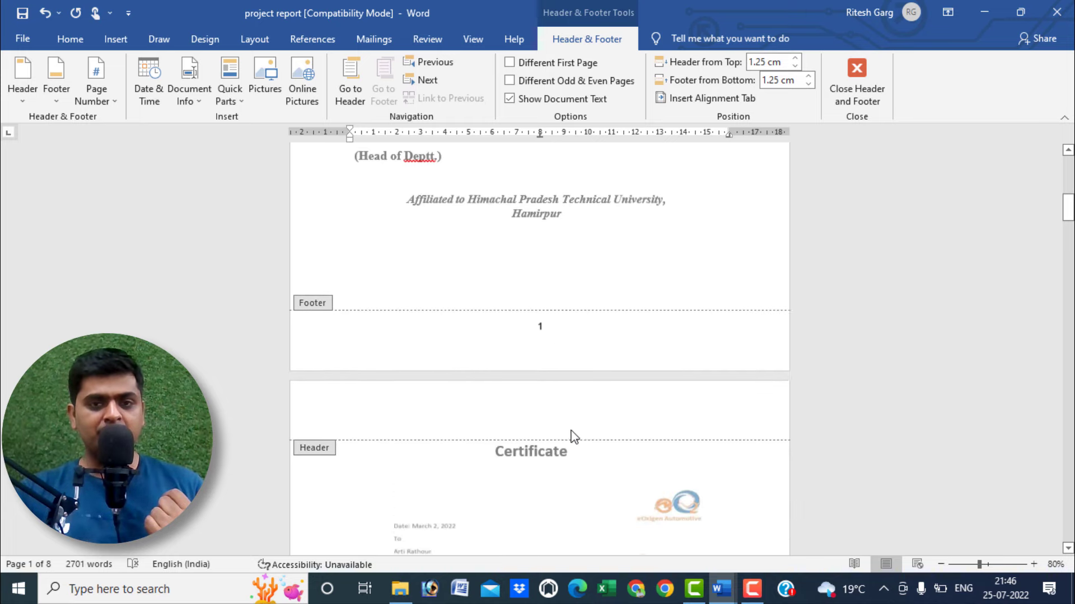
scroll(577, 439, down, 6)
scroll(584, 441, down, 7)
scroll(586, 434, down, 5)
scroll(587, 424, down, 1)
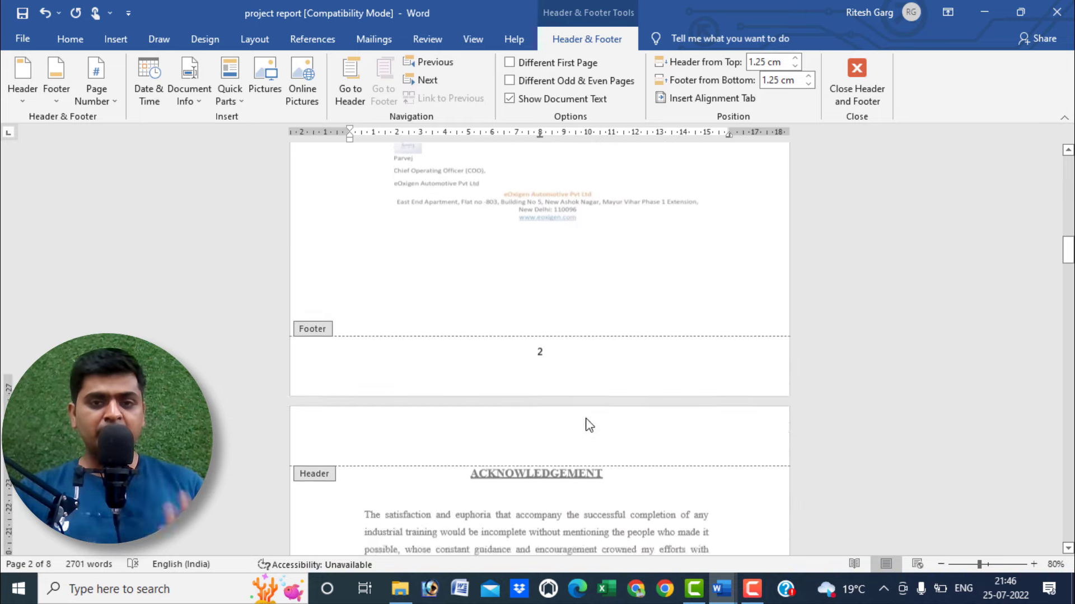
scroll(589, 425, down, 5)
scroll(593, 414, down, 3)
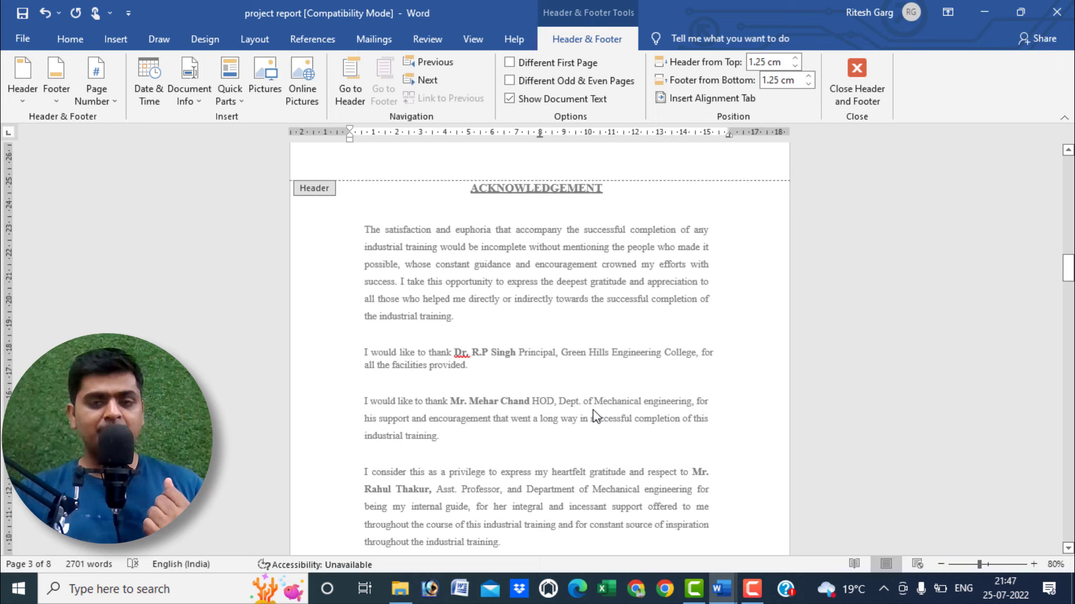
scroll(592, 411, down, 1)
scroll(596, 420, down, 5)
scroll(602, 424, down, 7)
scroll(606, 421, down, 6)
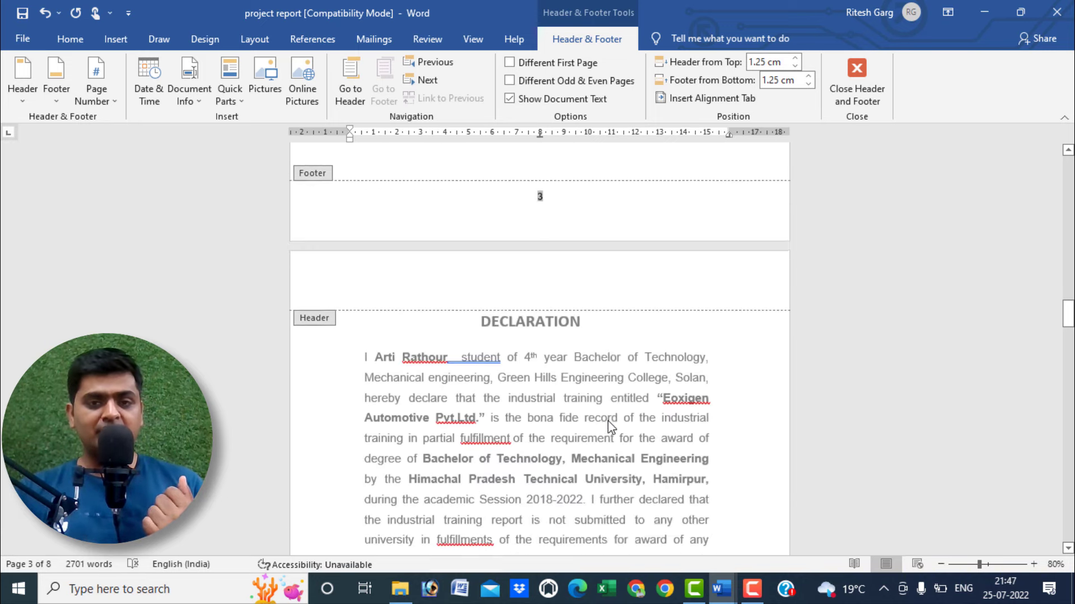
scroll(609, 426, down, 7)
scroll(613, 414, down, 7)
scroll(614, 397, down, 1)
scroll(588, 431, down, 3)
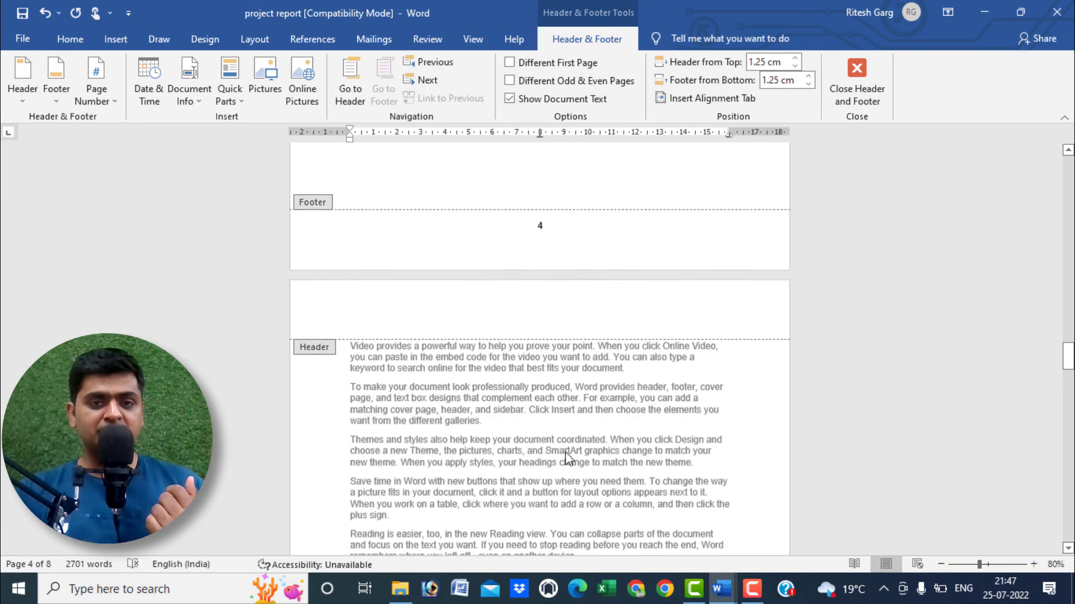
scroll(564, 409, down, 5)
scroll(576, 369, up, 3)
scroll(588, 375, up, 6)
scroll(599, 372, up, 1)
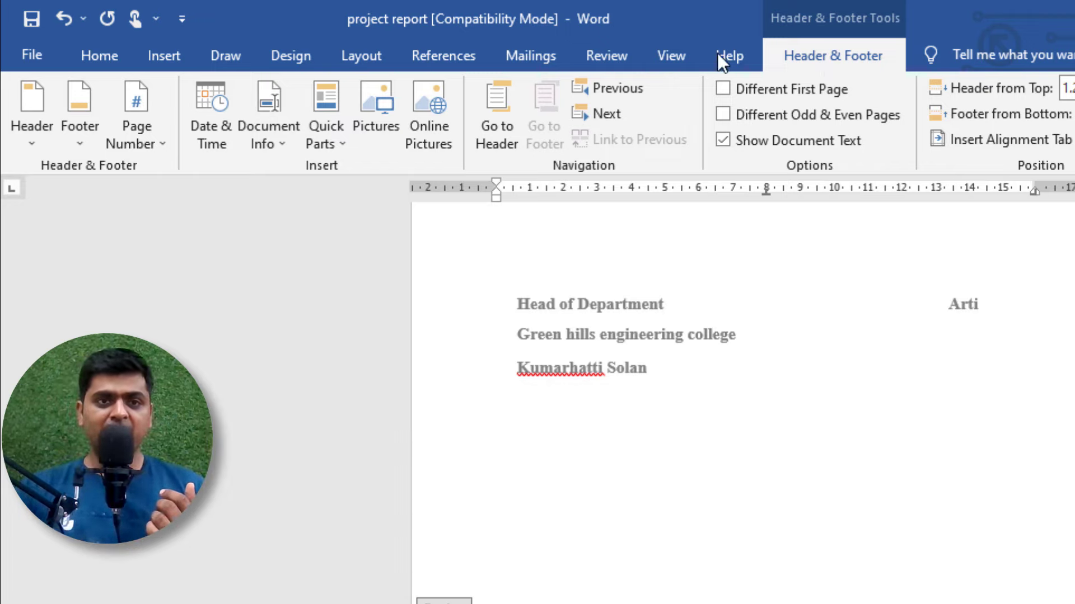
Remove the page numbers from all the report's footers.
click(159, 150)
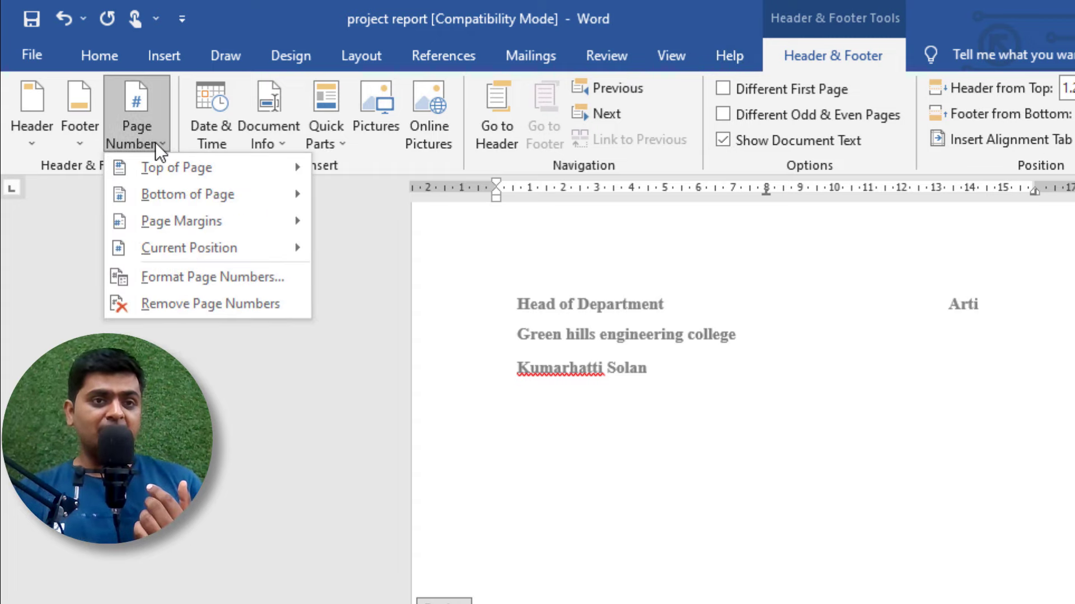
click(194, 304)
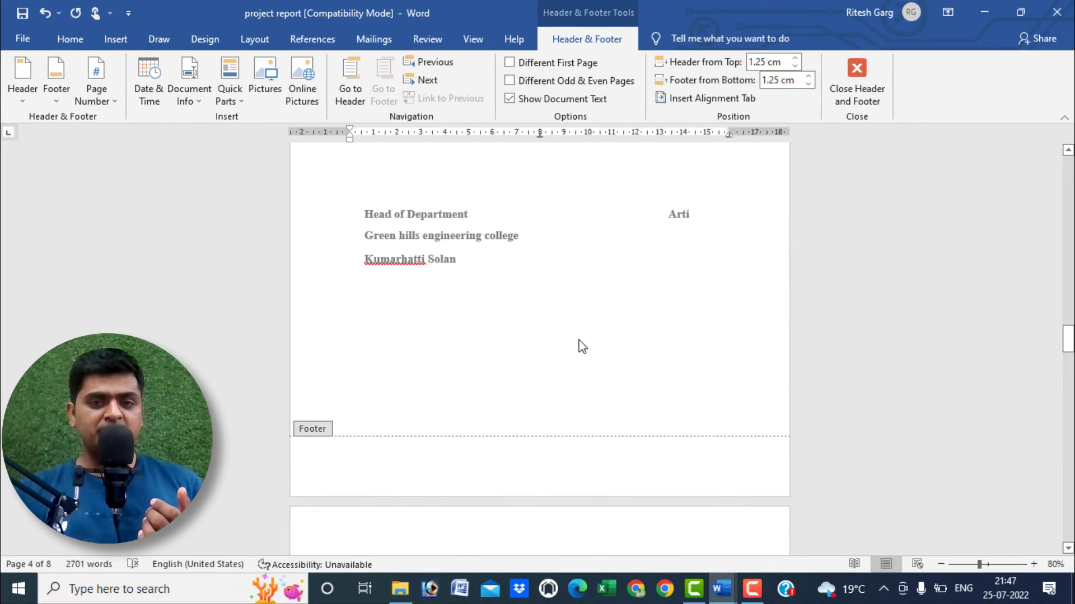
double_click(582, 347)
scroll(610, 311, up, 2)
scroll(616, 317, up, 2)
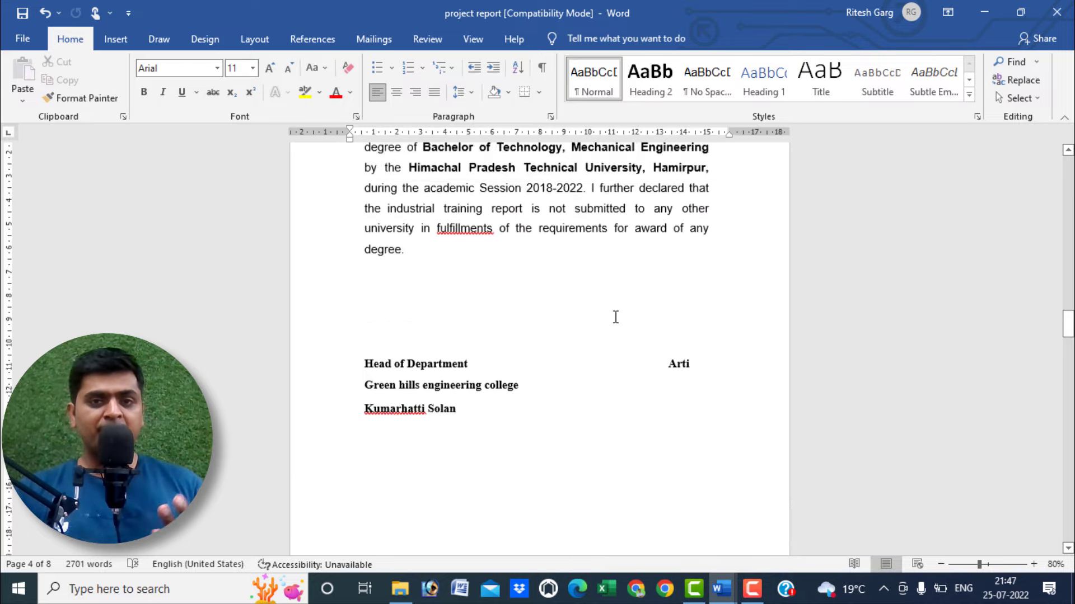
scroll(616, 317, up, 4)
scroll(616, 318, down, 2)
scroll(612, 316, down, 3)
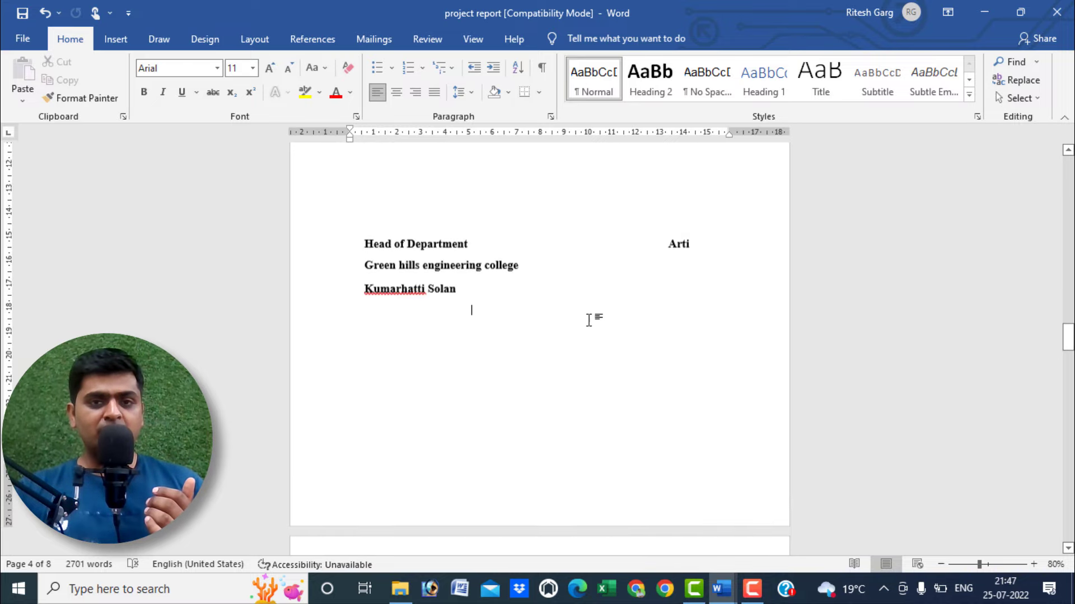
scroll(582, 314, up, 2)
scroll(578, 324, down, 5)
scroll(532, 297, up, 2)
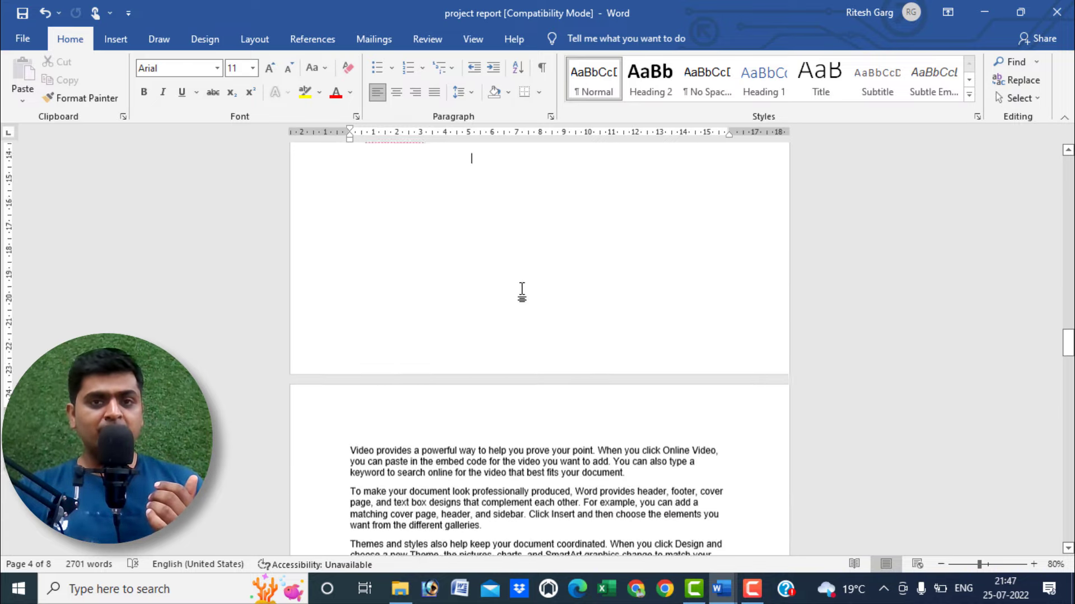
scroll(522, 292, up, 2)
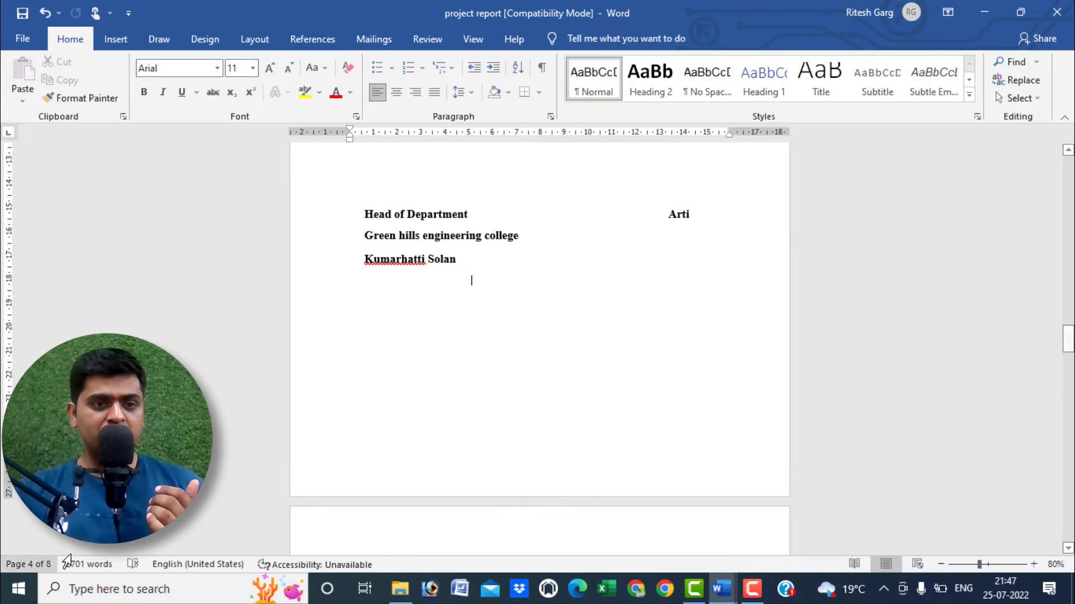
scroll(487, 399, down, 2)
scroll(559, 420, down, 5)
scroll(615, 442, down, 5)
scroll(616, 444, down, 1)
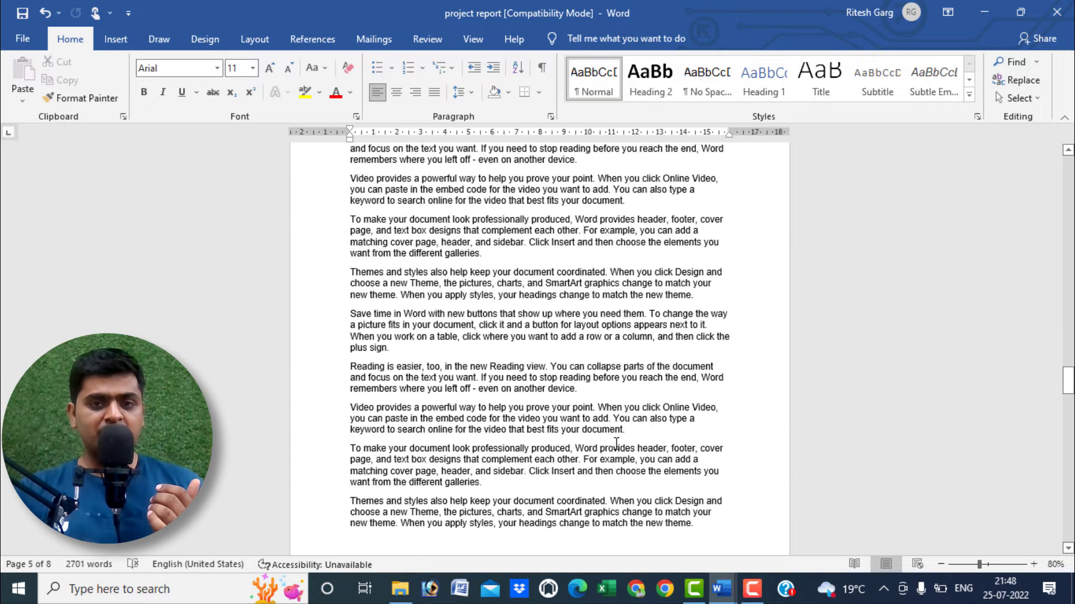
scroll(616, 442, up, 2)
scroll(595, 411, up, 3)
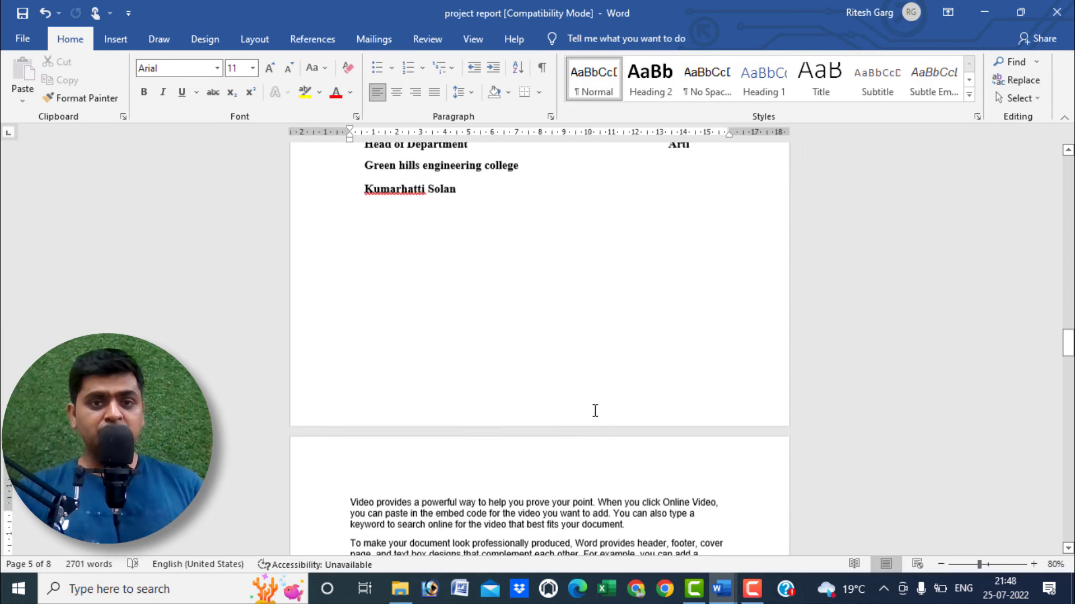
scroll(595, 411, up, 2)
scroll(528, 451, down, 1)
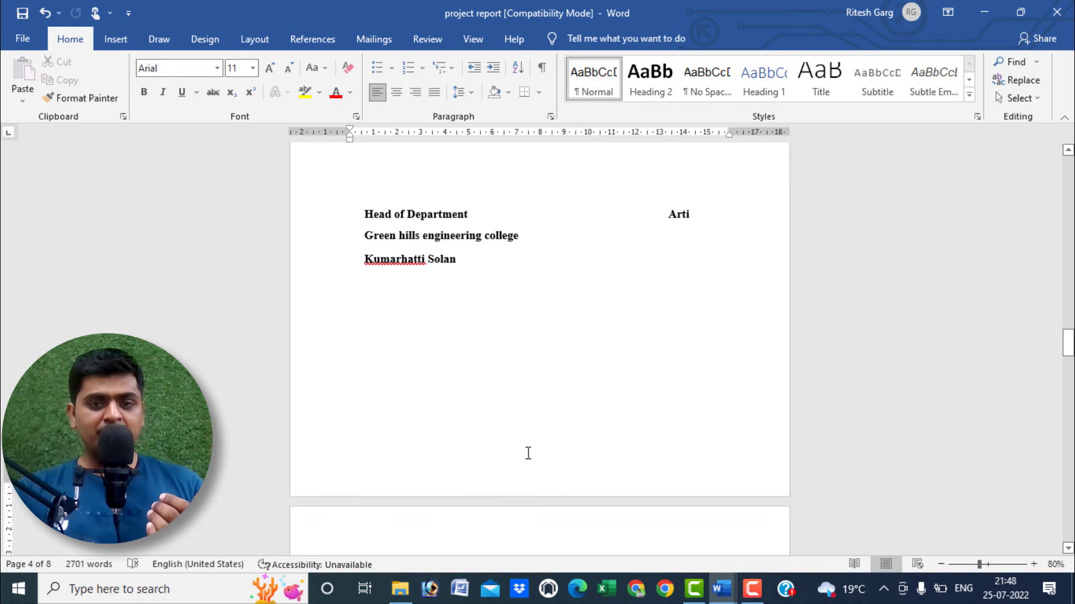
scroll(528, 451, down, 3)
scroll(531, 451, up, 2)
scroll(531, 451, up, 3)
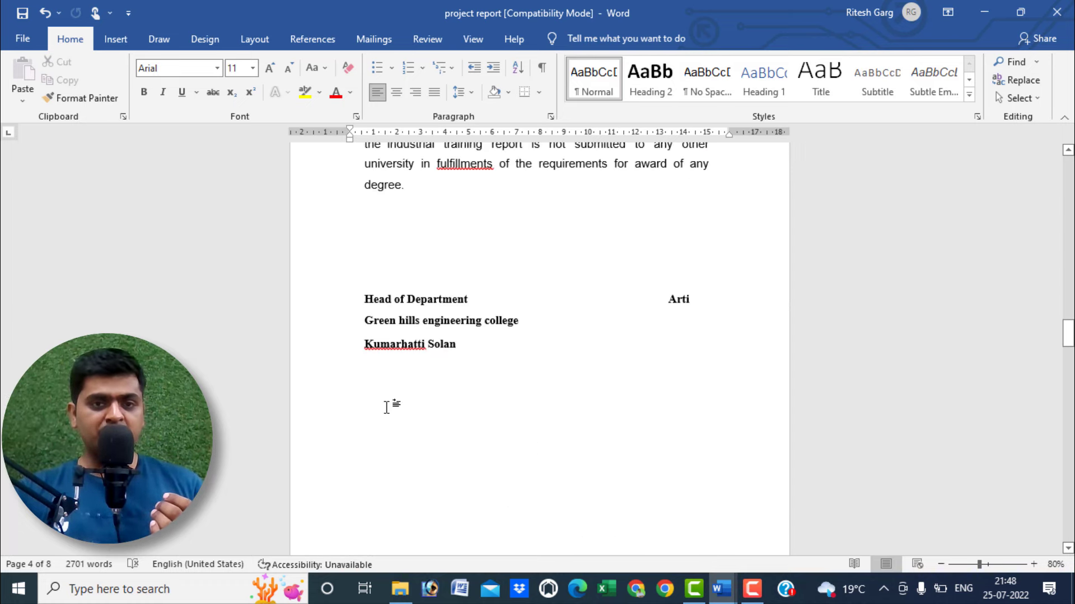
click(381, 386)
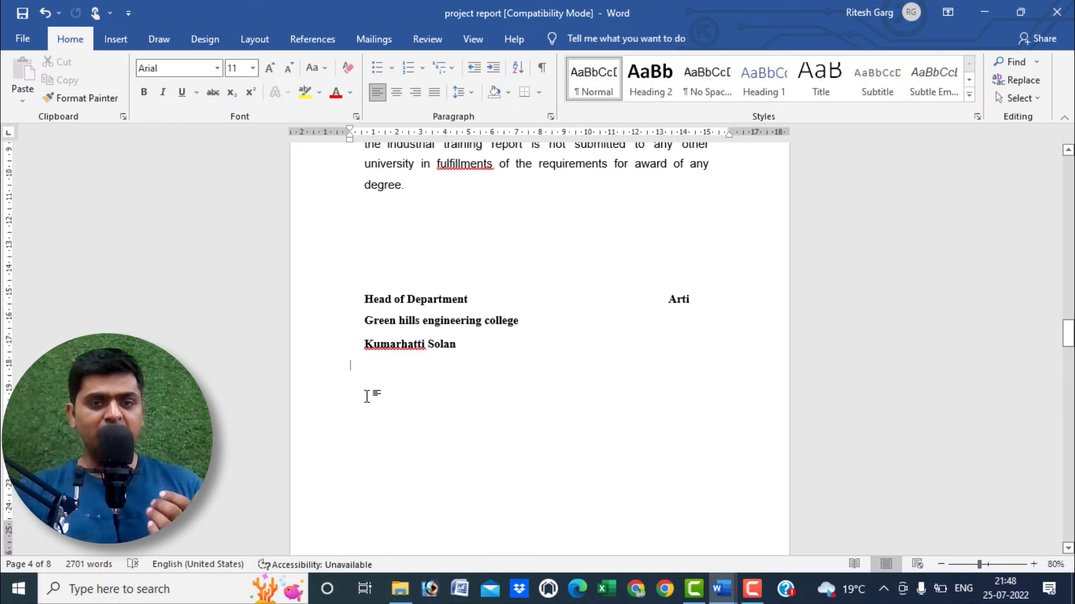
Show formatting marks to reveal the page break after the Kumarhatti Solan line.
click(543, 70)
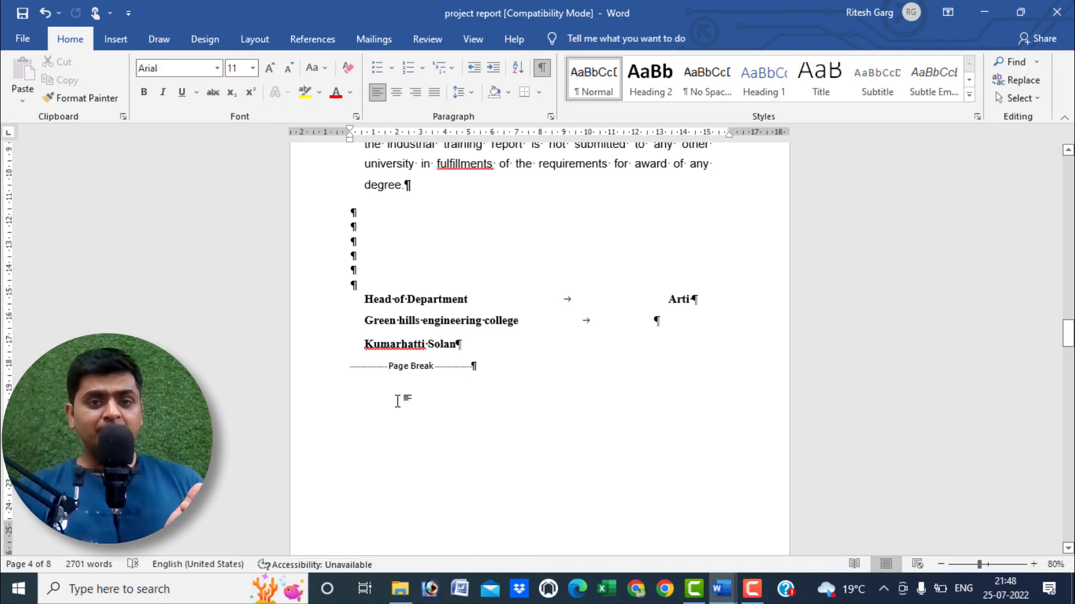
scroll(326, 309, up, 2)
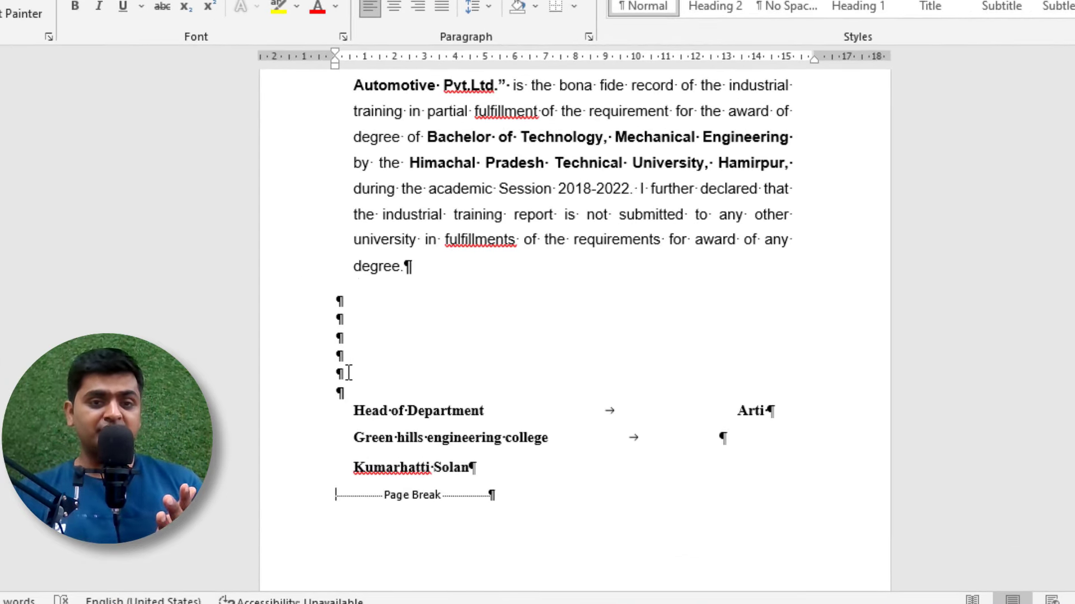
scroll(348, 373, down, 1)
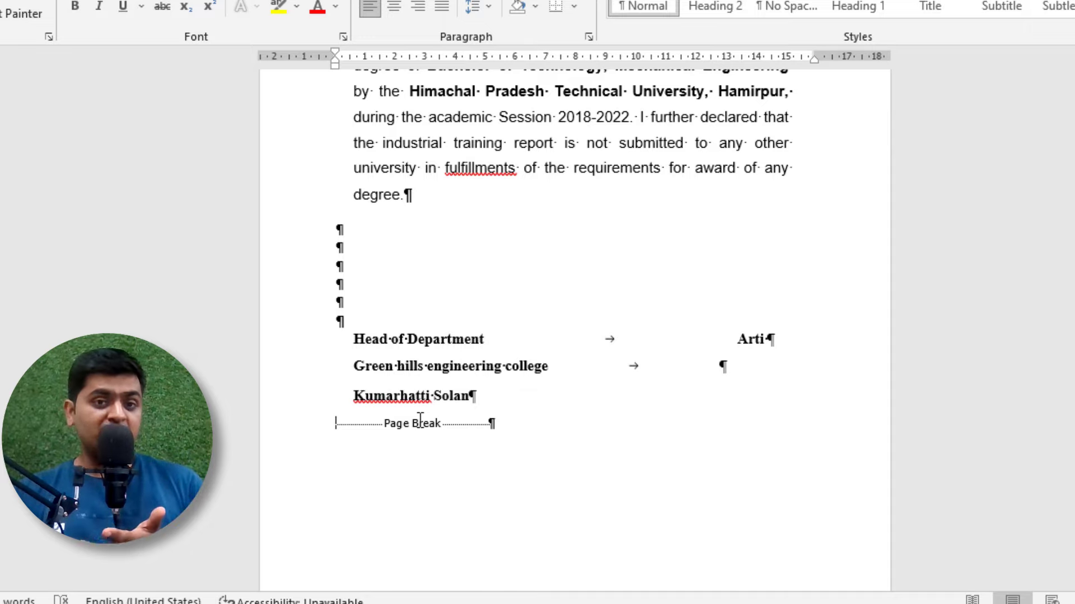
scroll(436, 411, down, 2)
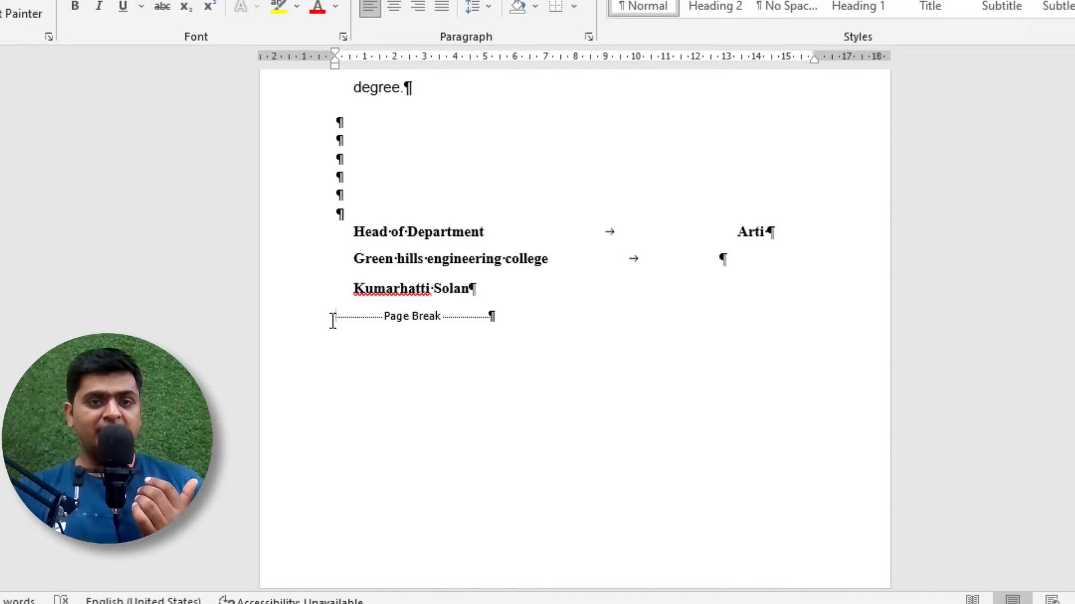
scroll(534, 261, up, 3)
scroll(534, 258, up, 2)
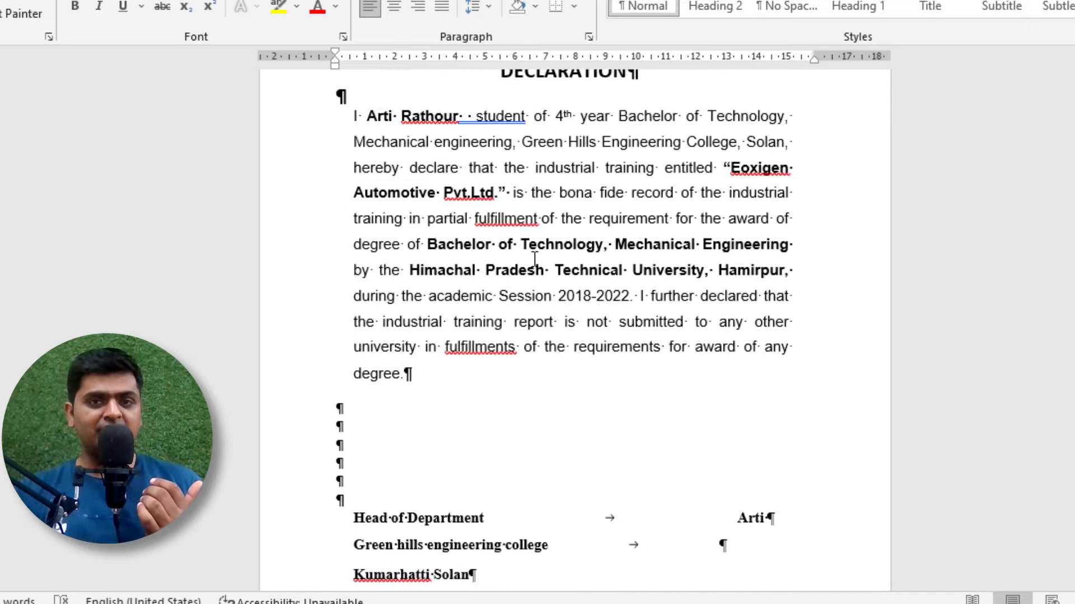
scroll(535, 260, down, 4)
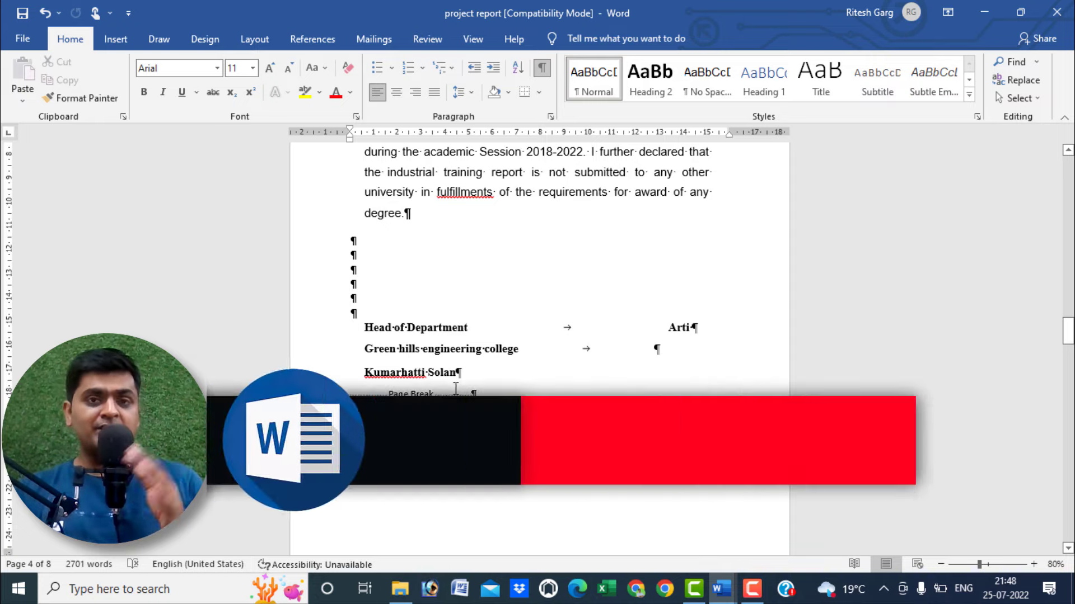
scroll(455, 384, down, 3)
scroll(454, 384, down, 4)
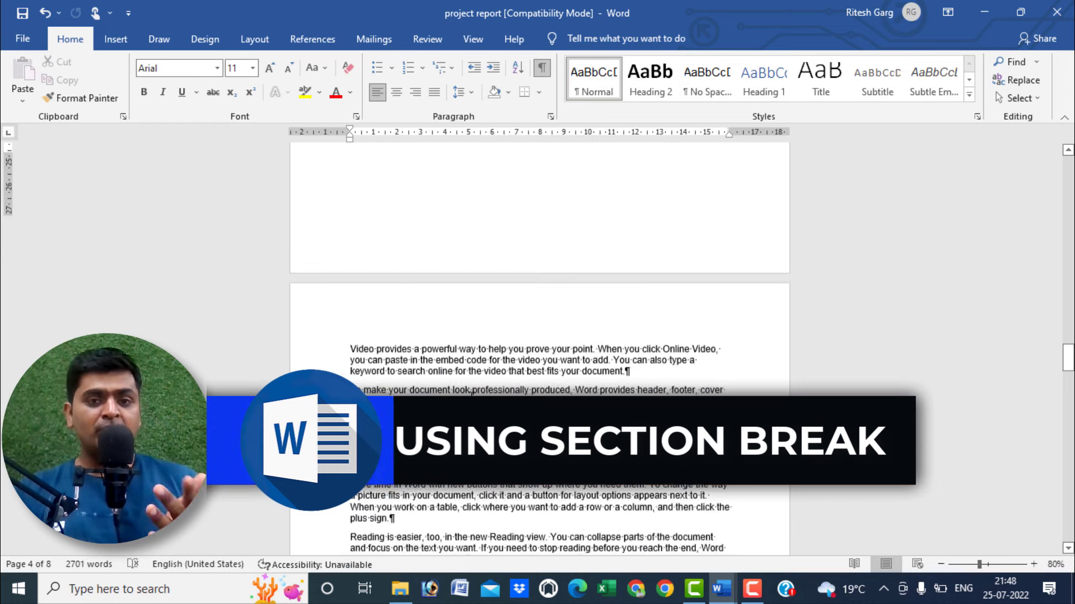
scroll(454, 384, down, 1)
scroll(465, 389, up, 3)
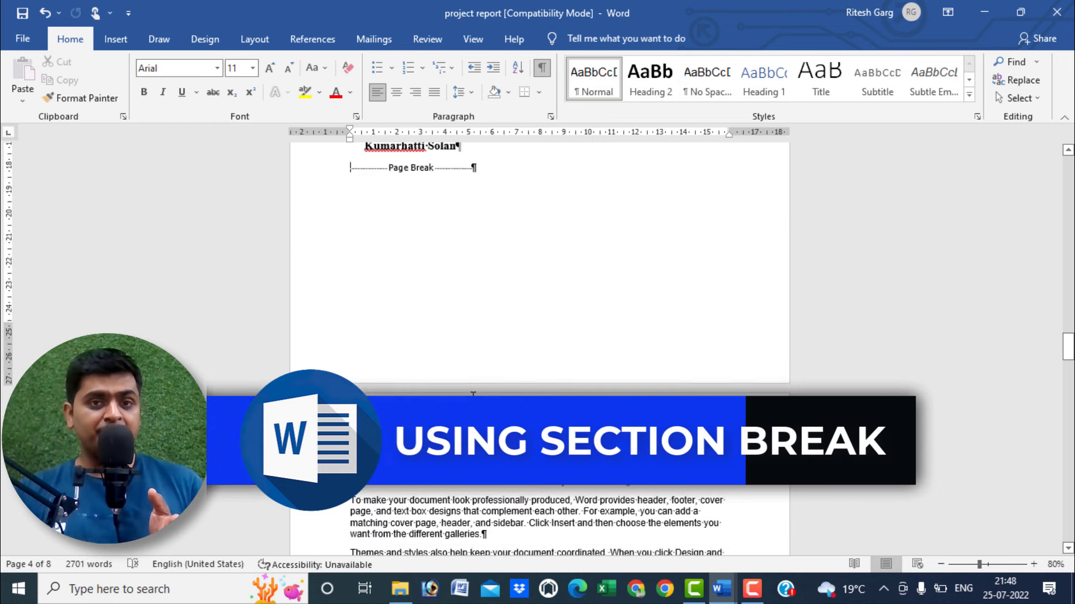
scroll(464, 389, up, 3)
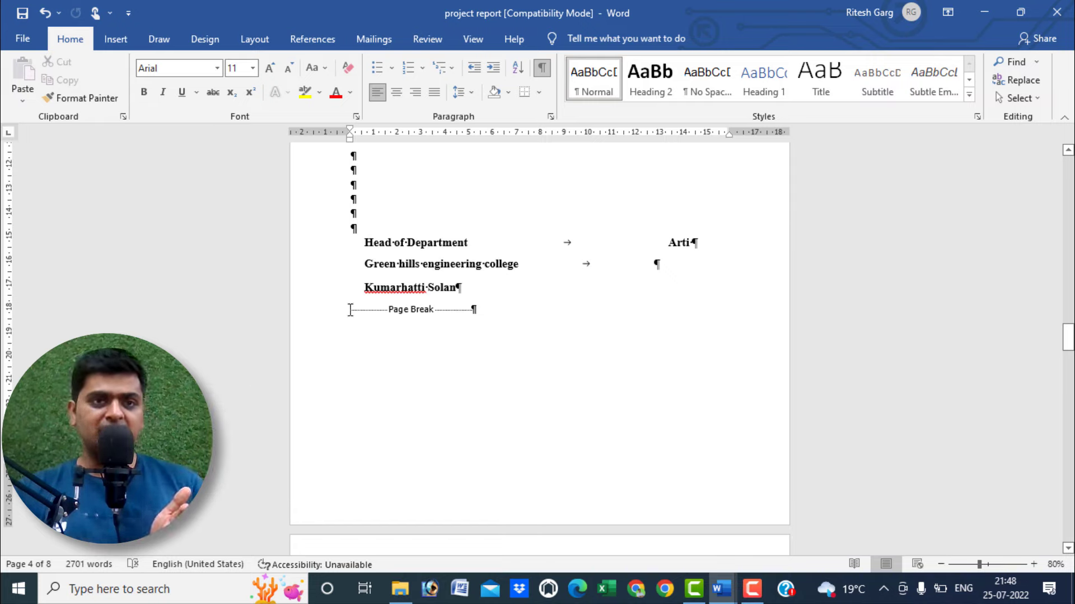
Insert a Next Page section break after Kumarhatti Solan to separate the front pages.
click(252, 46)
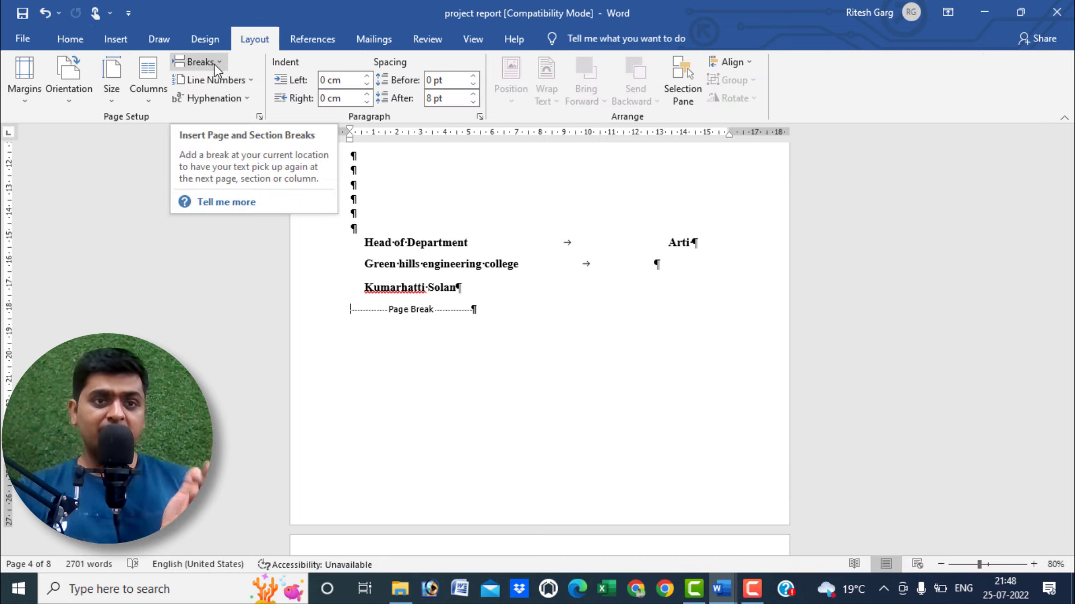
click(216, 63)
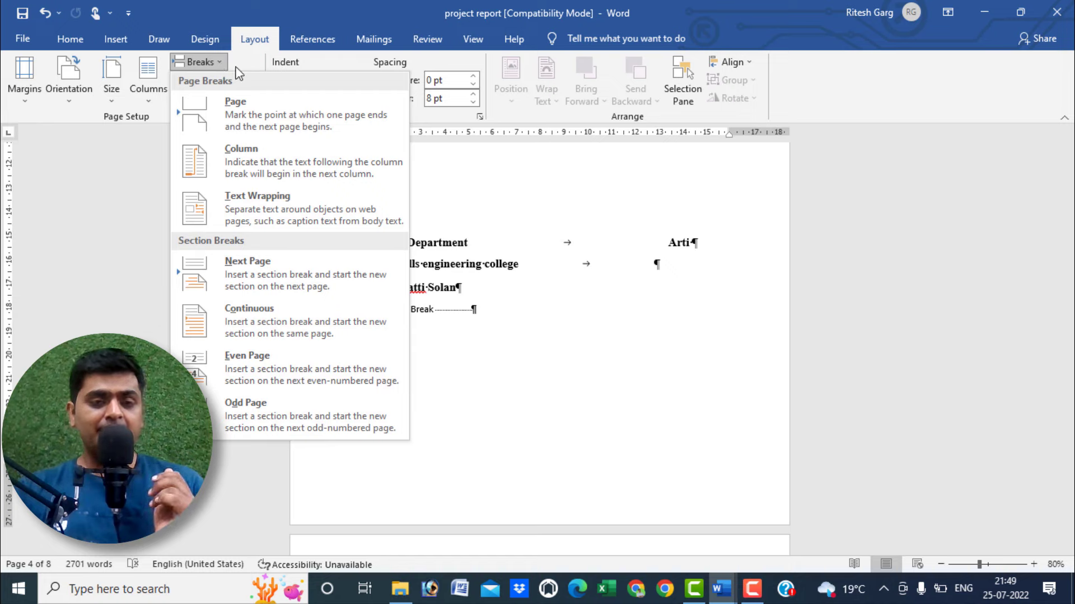
click(226, 271)
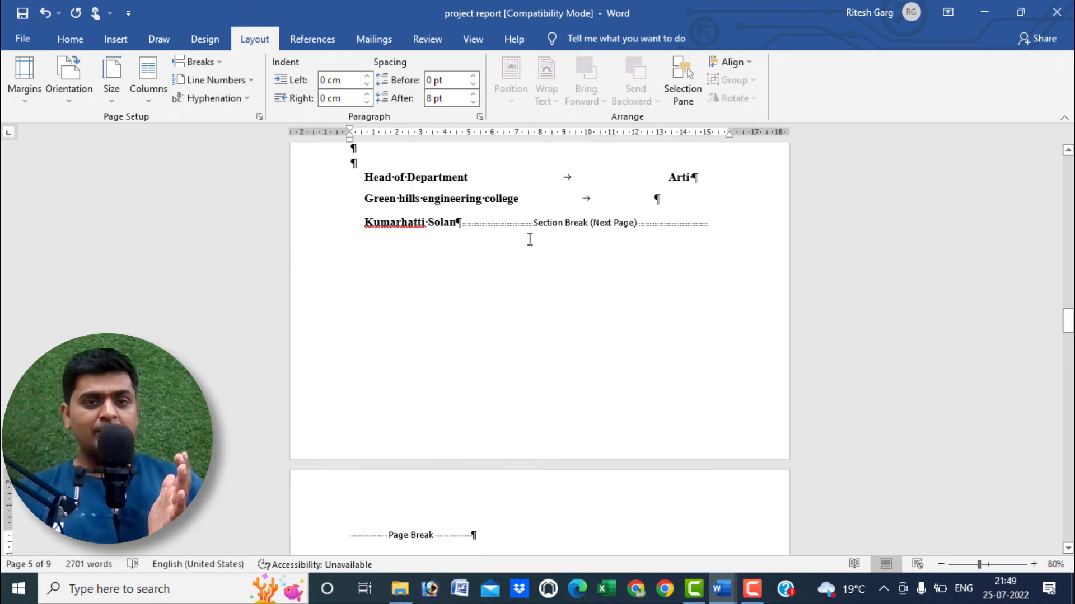
scroll(643, 252, down, 5)
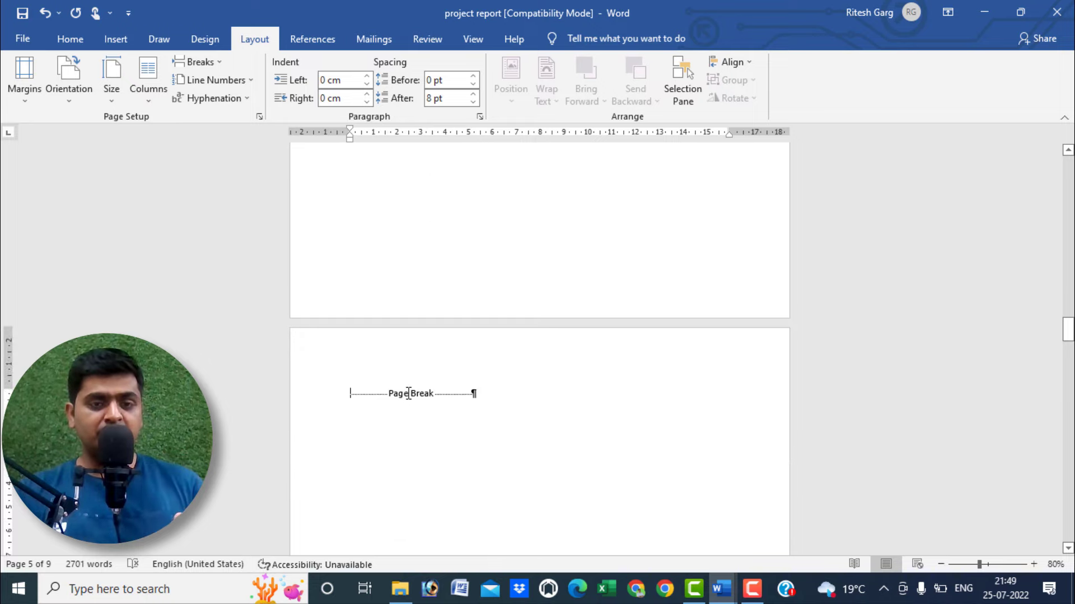
scroll(547, 254, up, 4)
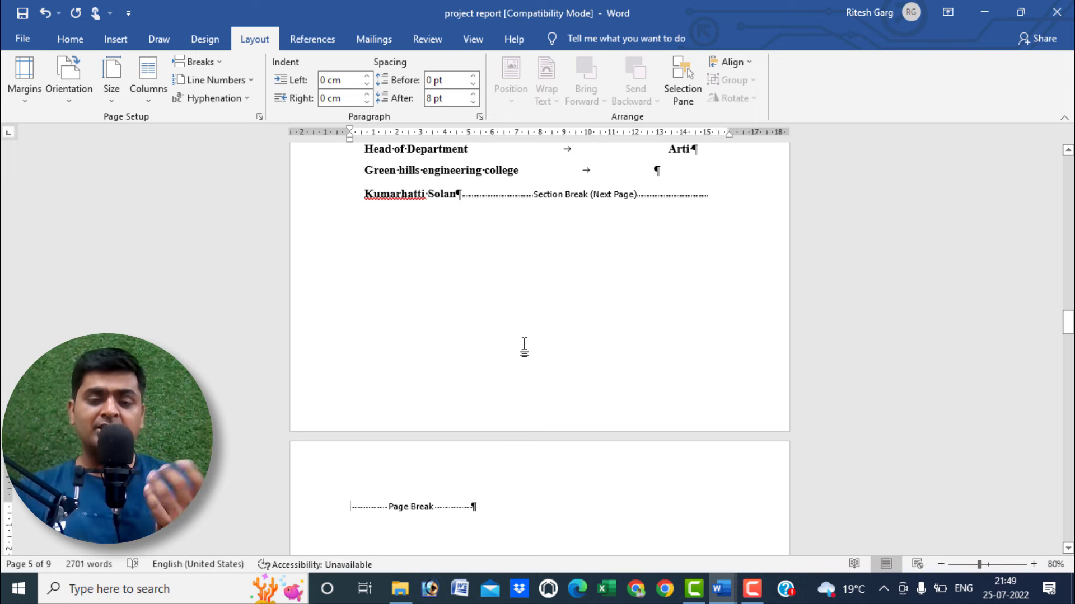
scroll(552, 319, up, 4)
scroll(554, 309, up, 7)
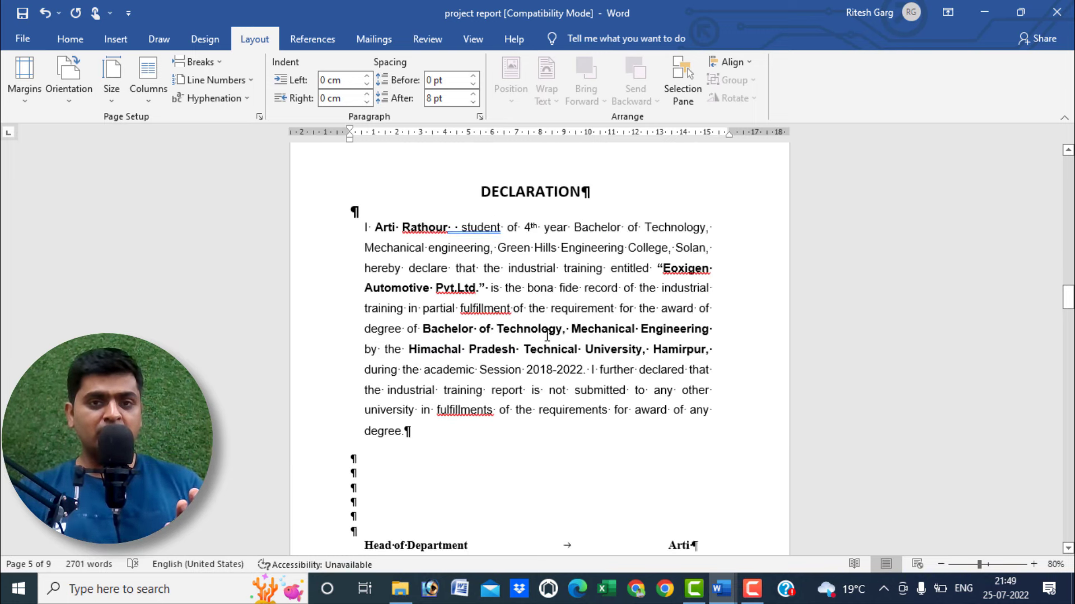
scroll(547, 336, up, 1)
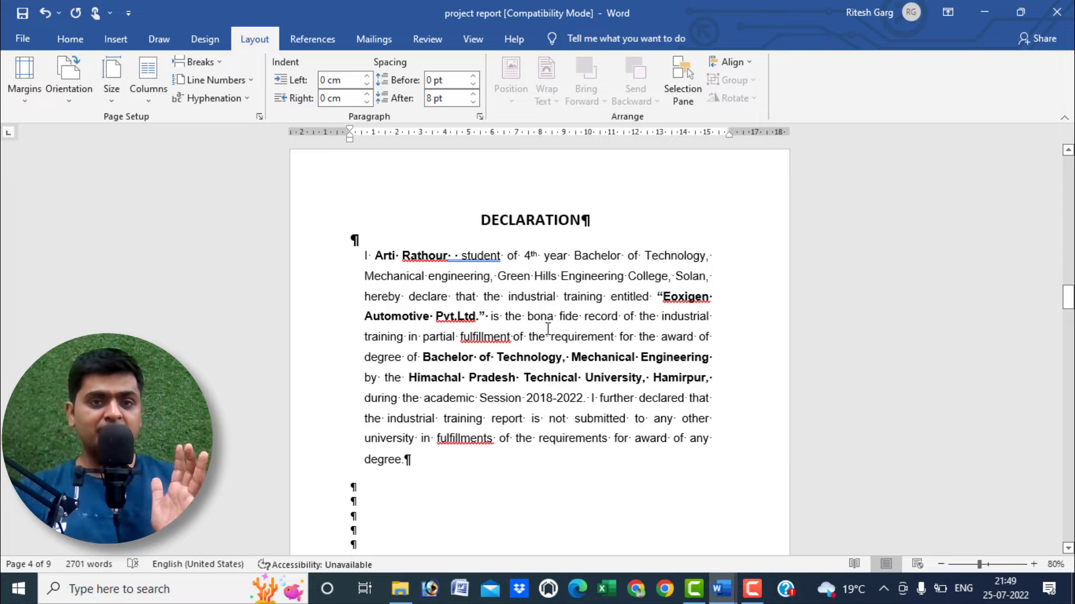
scroll(547, 330, down, 1)
scroll(551, 336, down, 6)
scroll(557, 343, down, 3)
scroll(558, 345, down, 5)
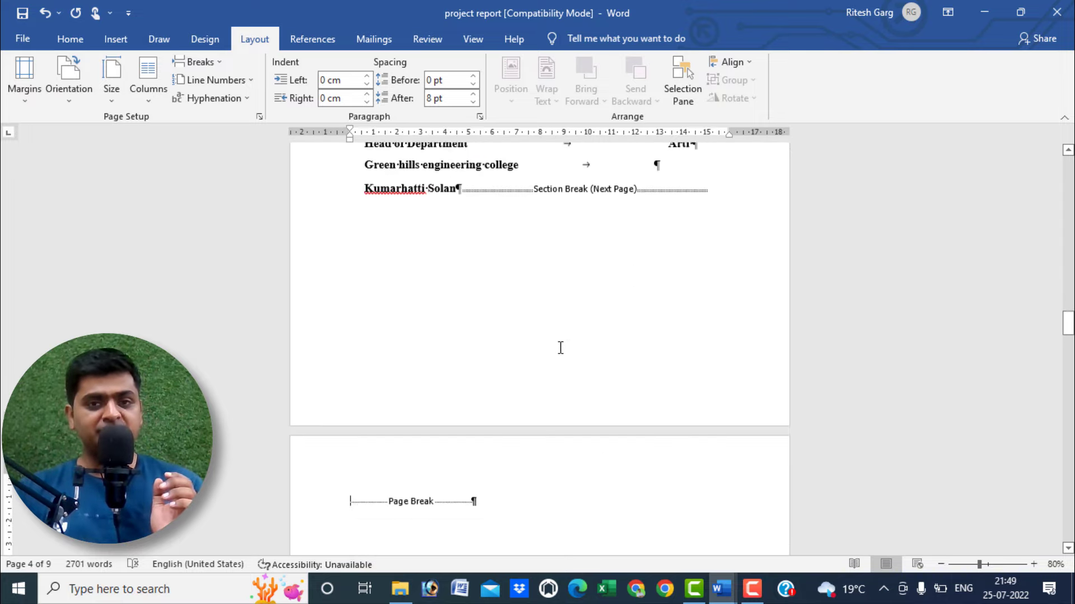
scroll(546, 340, down, 5)
scroll(560, 308, up, 8)
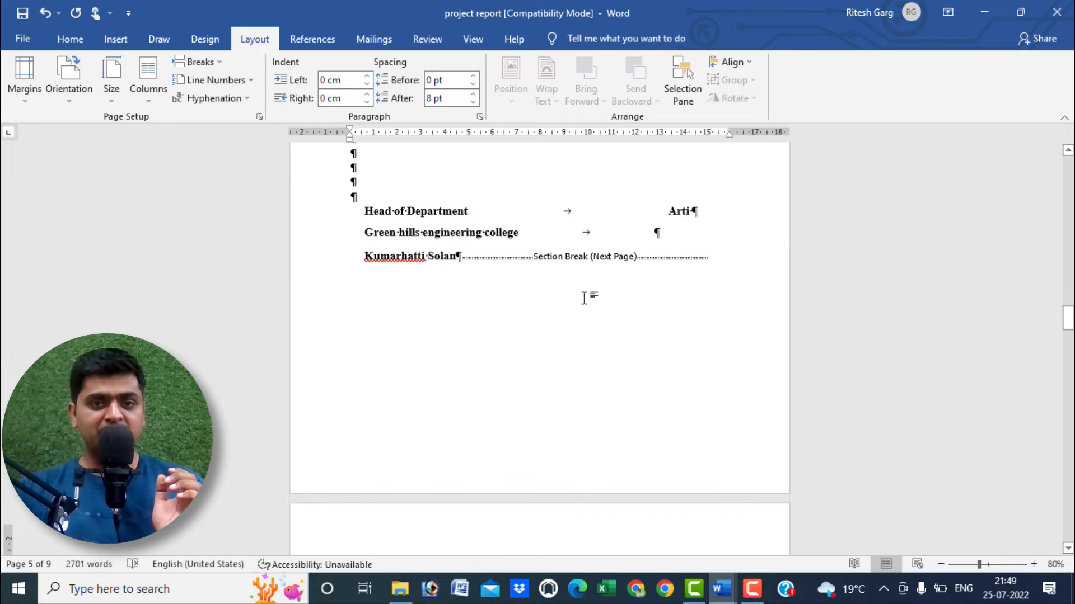
scroll(584, 296, up, 1)
scroll(620, 300, down, 5)
scroll(498, 332, down, 3)
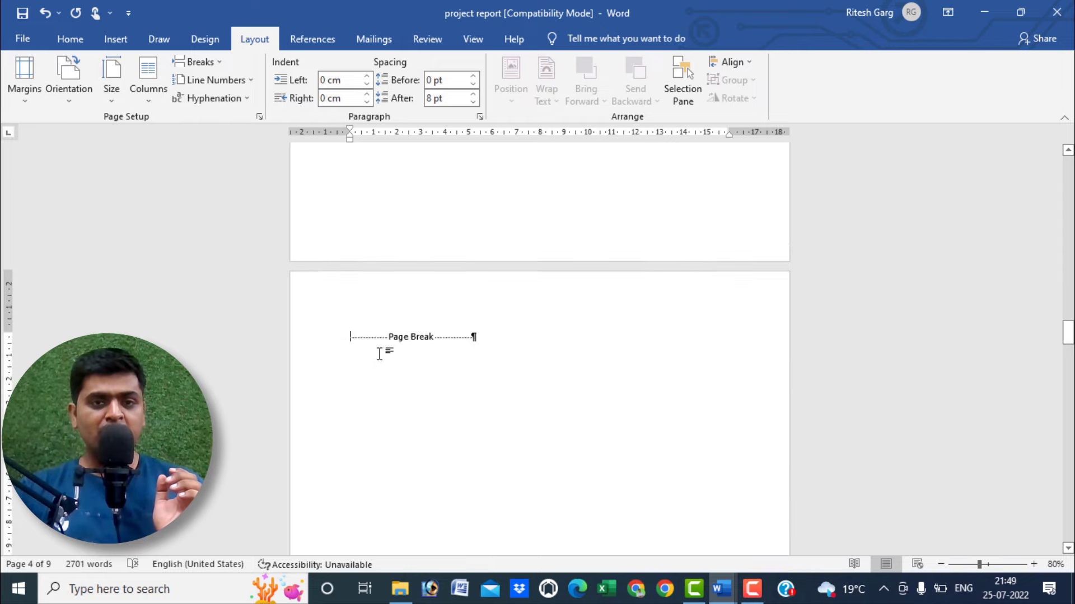
Delete the leftover page break so the report returns to 8 pages.
click(409, 336)
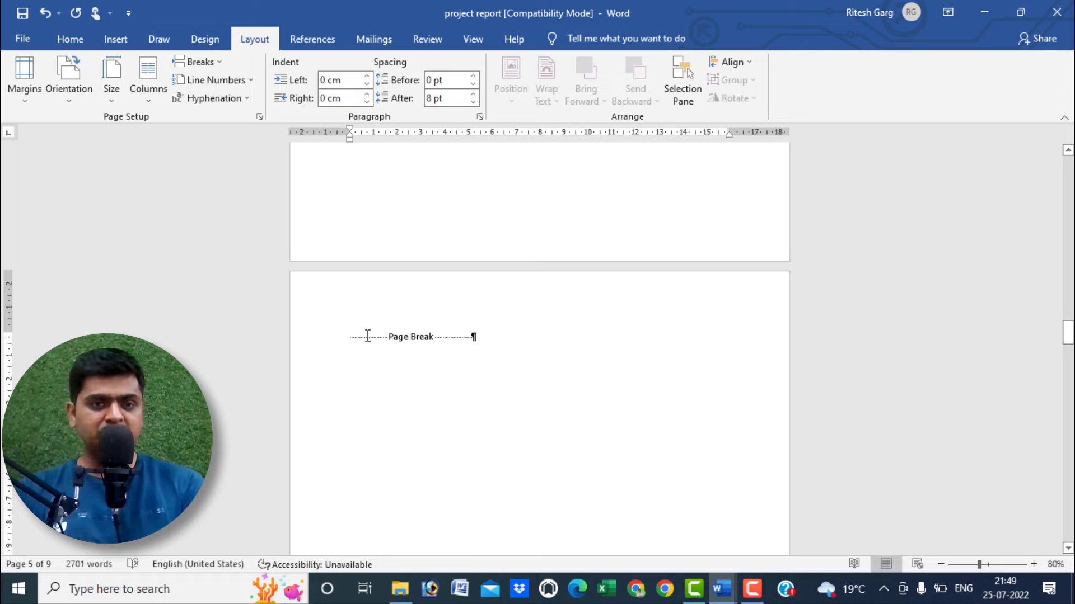
key(Delete)
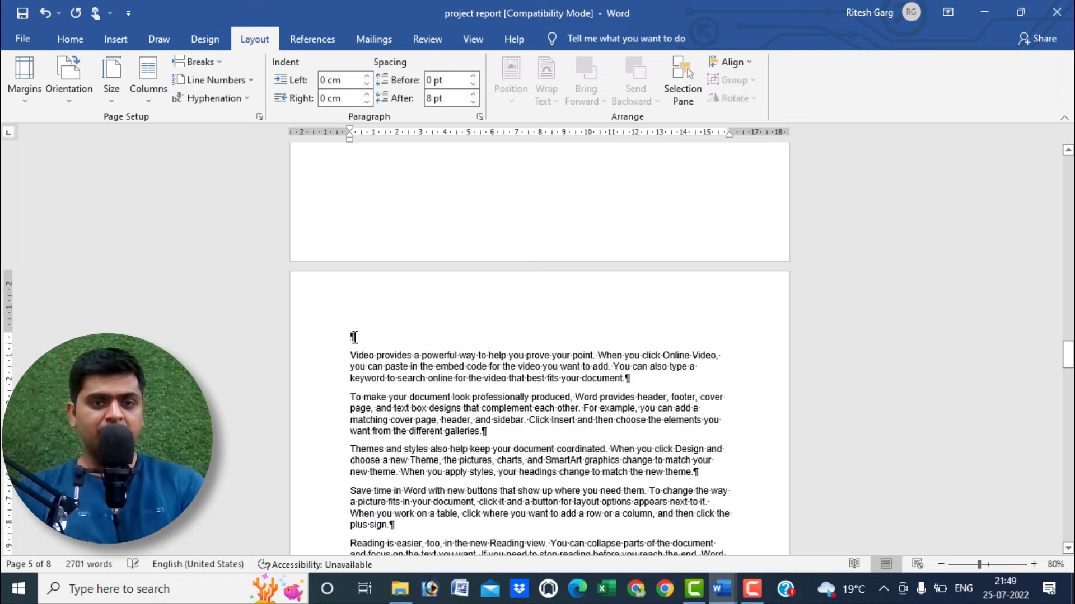
scroll(477, 367, up, 3)
scroll(485, 370, up, 2)
scroll(488, 329, up, 3)
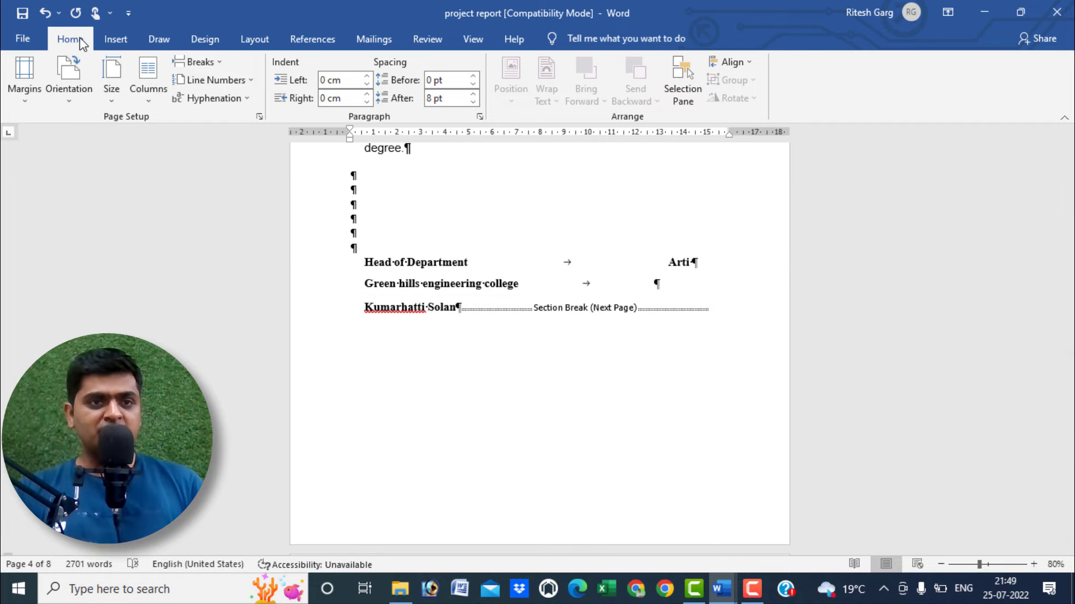
click(70, 39)
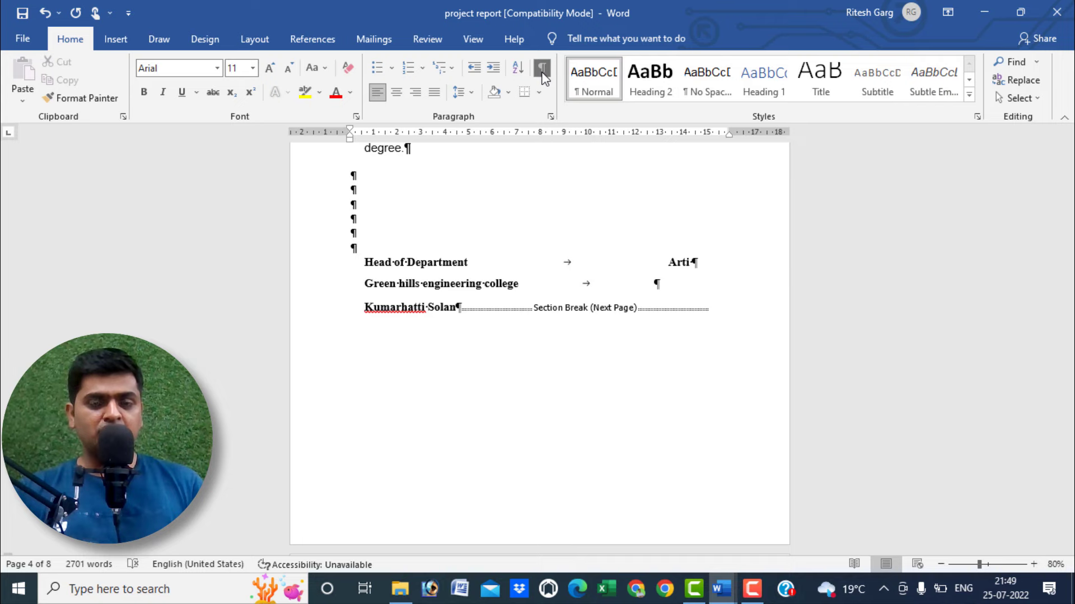
Hide formatting marks and move down to page 5, after the declaration.
click(542, 69)
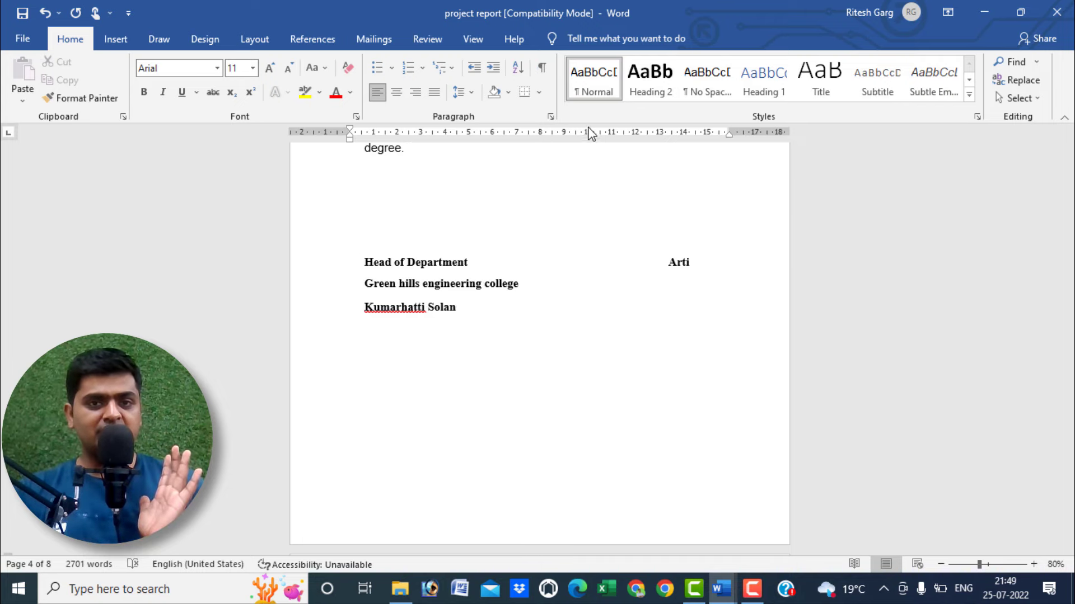
scroll(592, 247, down, 3)
scroll(595, 261, down, 3)
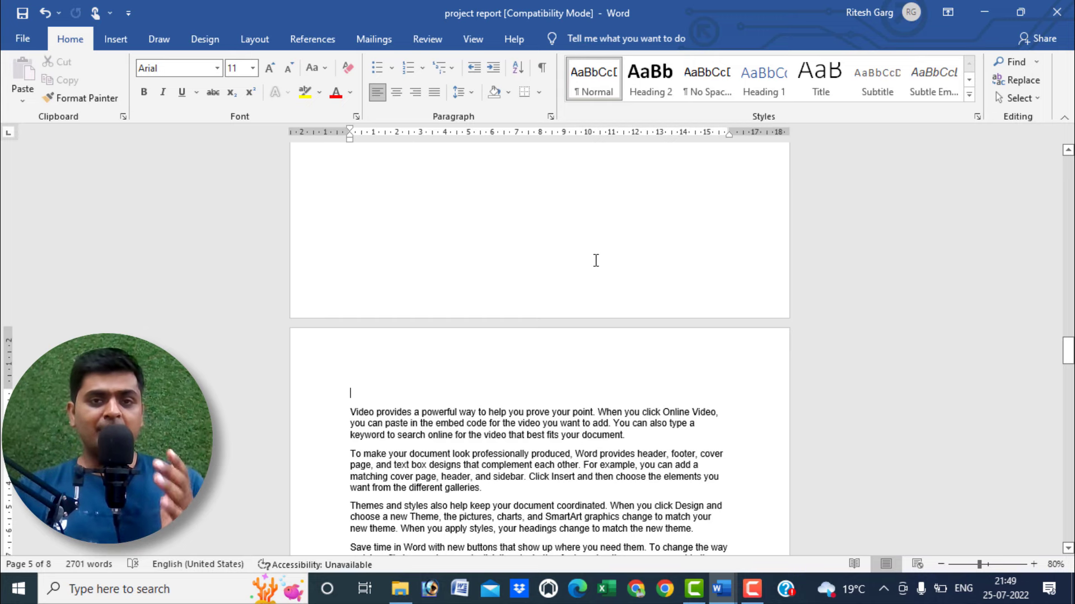
scroll(607, 278, down, 5)
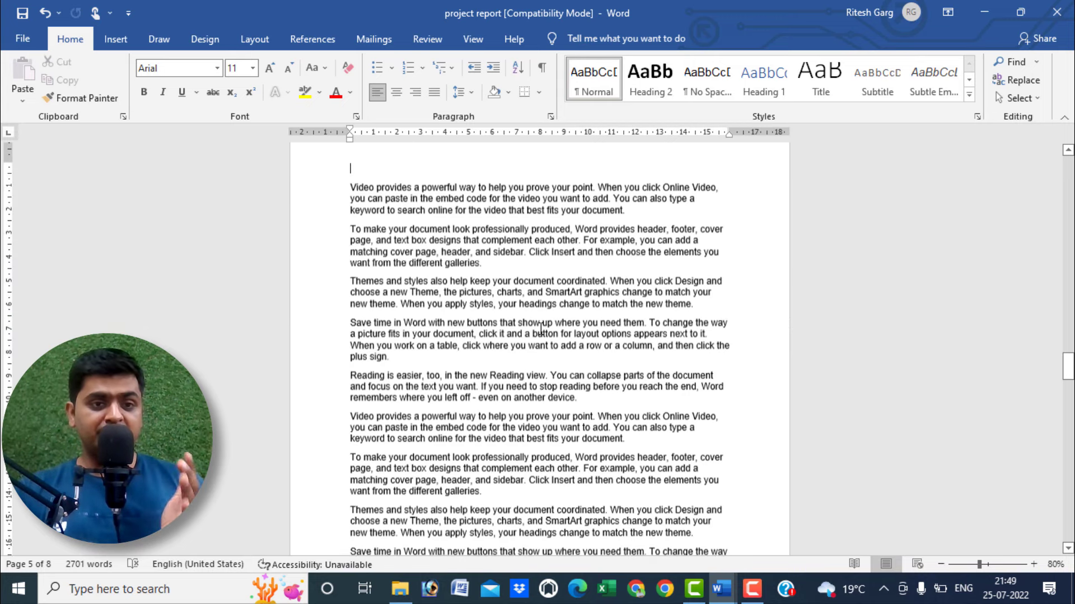
scroll(487, 348, down, 4)
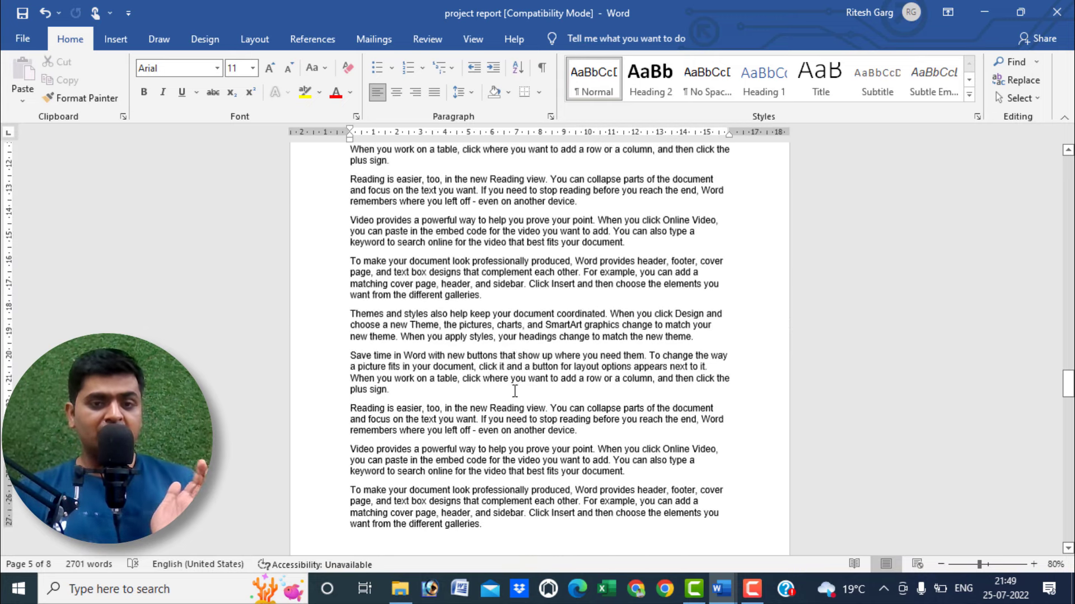
scroll(519, 382, down, 4)
scroll(518, 382, down, 1)
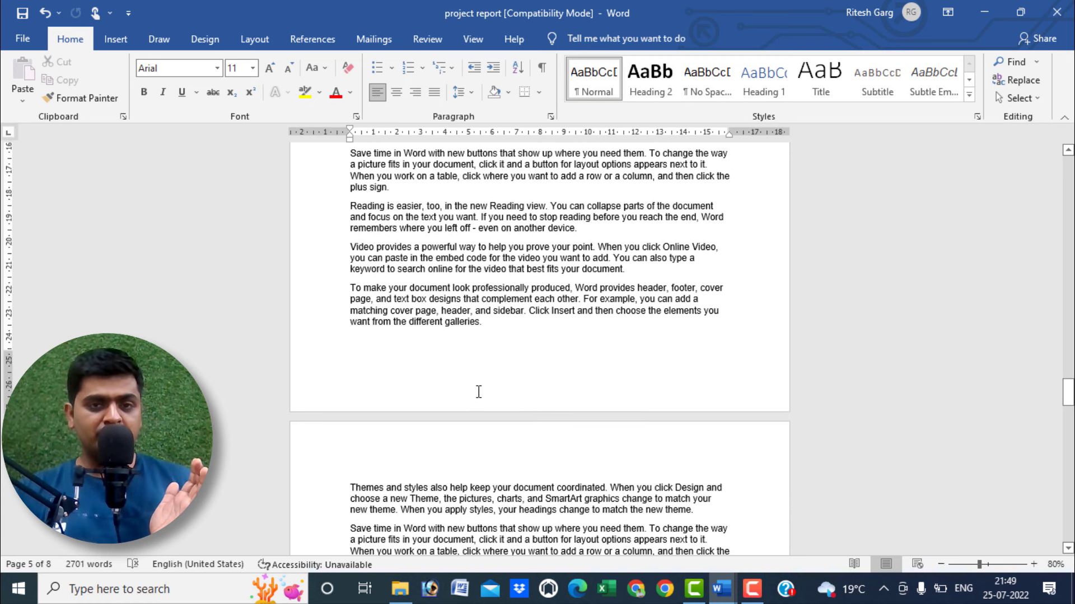
Open the page 5 footer for editing and review the Section 1 and Section 2 footers.
double_click(500, 387)
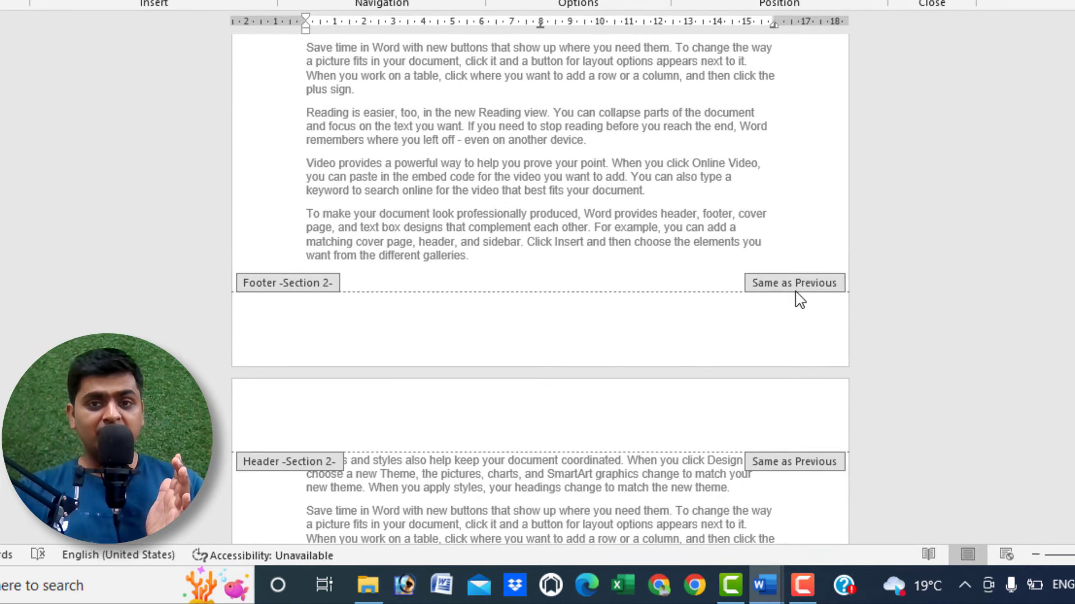
scroll(650, 295, up, 3)
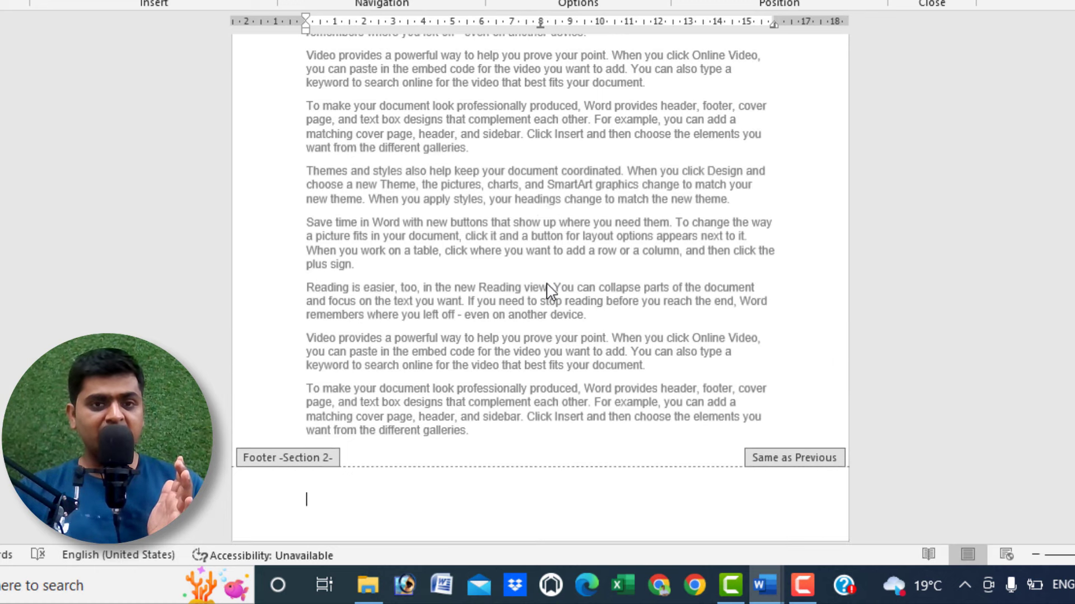
scroll(546, 292, up, 2)
scroll(477, 297, up, 2)
scroll(531, 310, up, 1)
scroll(365, 327, up, 3)
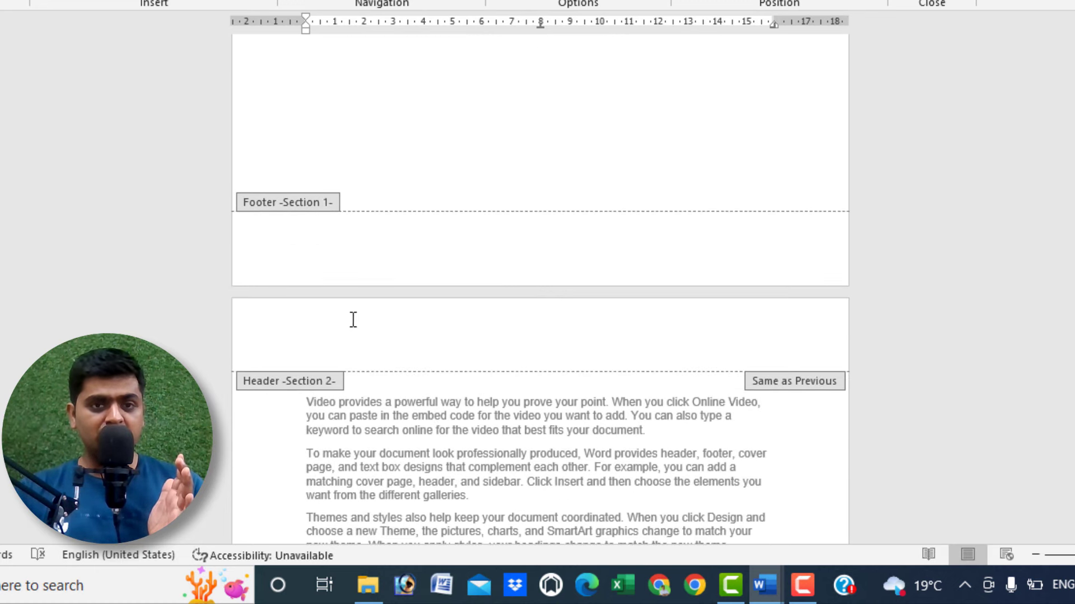
scroll(329, 336, down, 1)
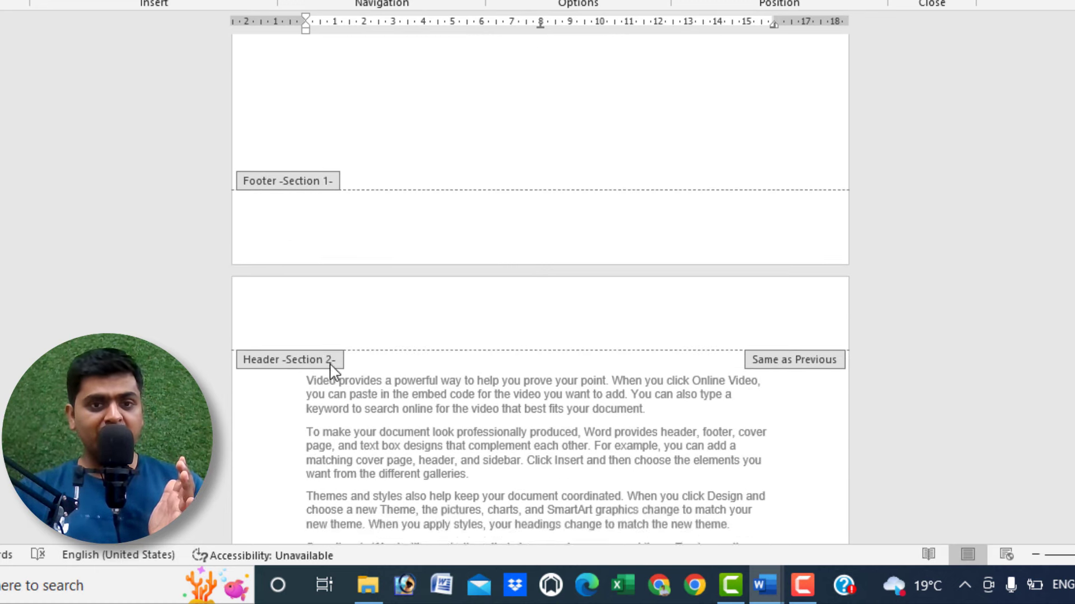
scroll(314, 313, down, 2)
scroll(336, 283, up, 3)
scroll(345, 314, up, 5)
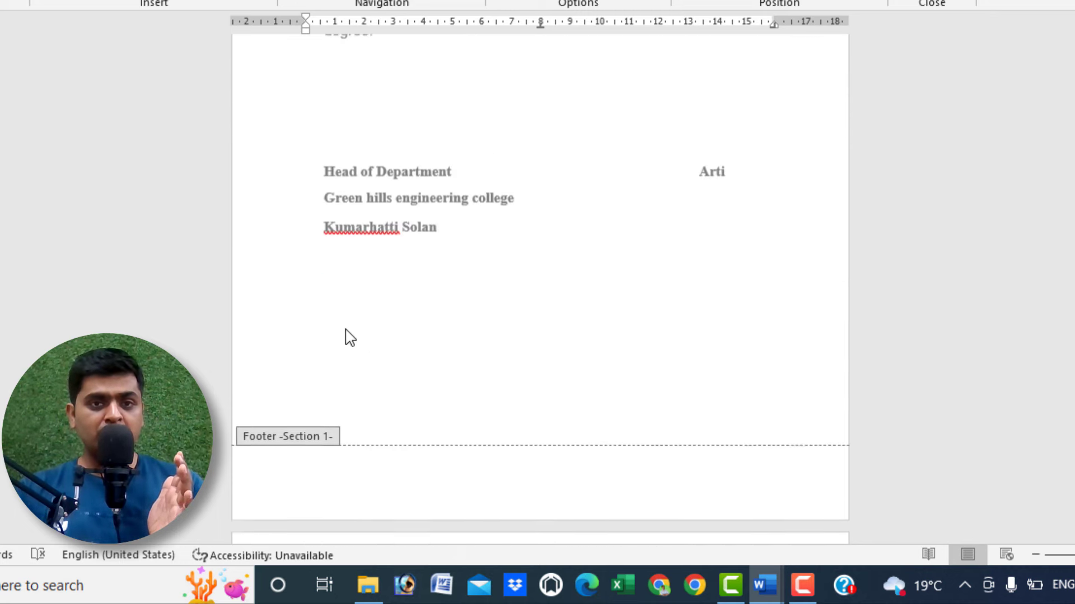
scroll(375, 324, up, 5)
scroll(417, 305, up, 4)
scroll(431, 296, up, 5)
scroll(434, 294, up, 1)
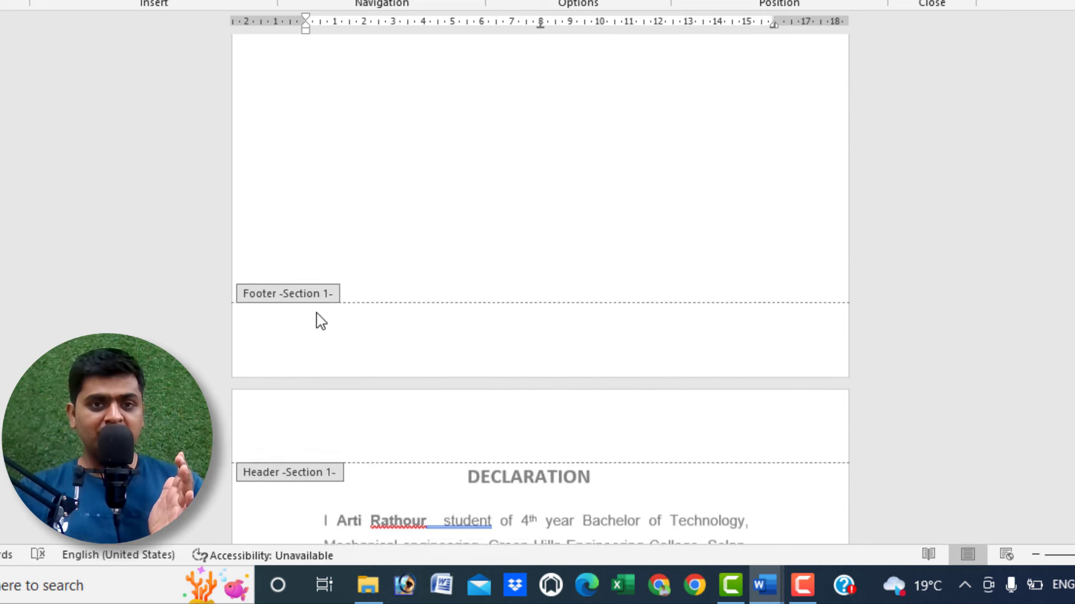
scroll(319, 319, up, 4)
scroll(343, 328, up, 5)
scroll(335, 321, up, 5)
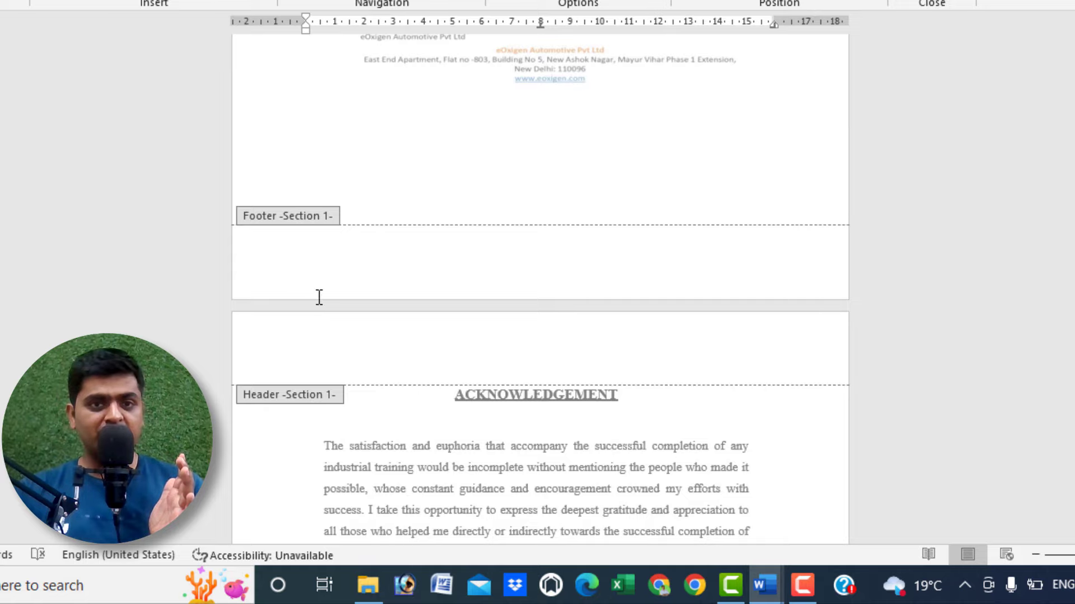
scroll(319, 302, down, 1)
scroll(327, 314, down, 4)
scroll(344, 324, down, 9)
scroll(359, 330, down, 5)
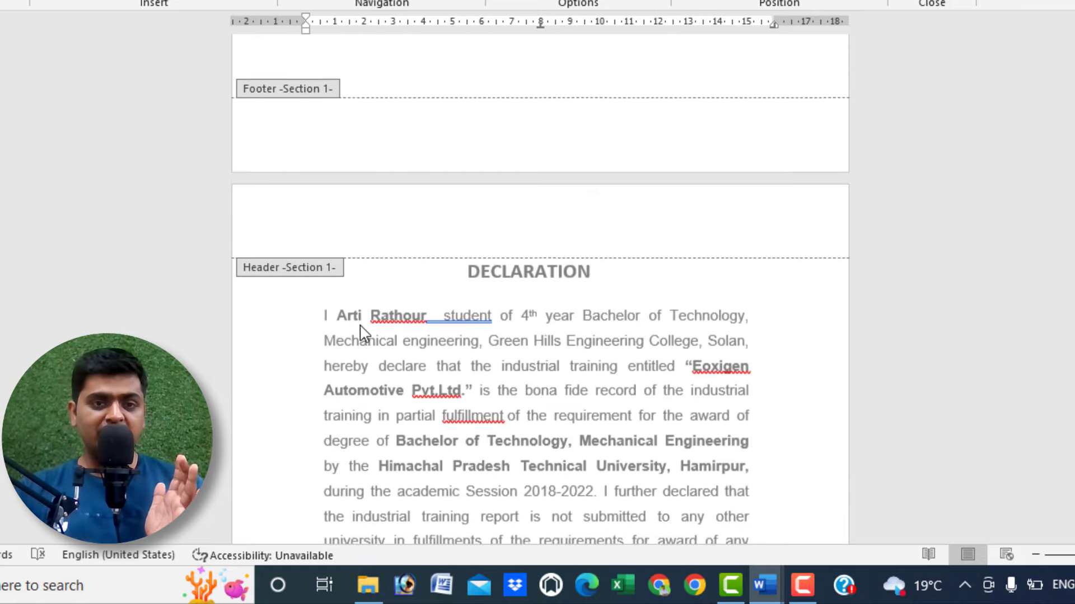
scroll(364, 335, down, 6)
scroll(371, 335, down, 5)
scroll(374, 329, down, 4)
scroll(374, 316, down, 3)
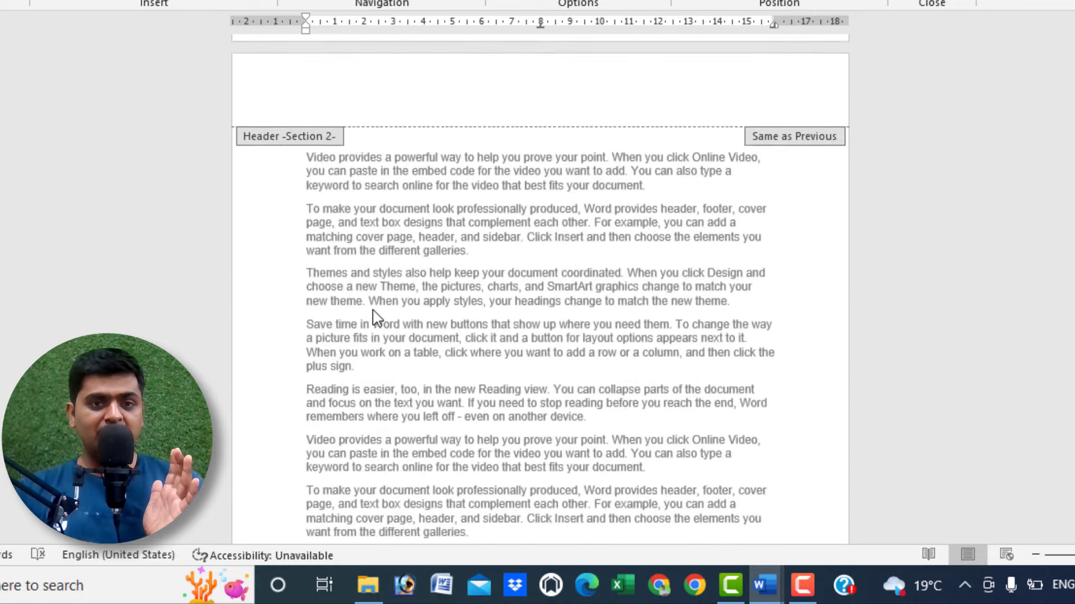
scroll(372, 292, down, 4)
scroll(379, 336, down, 7)
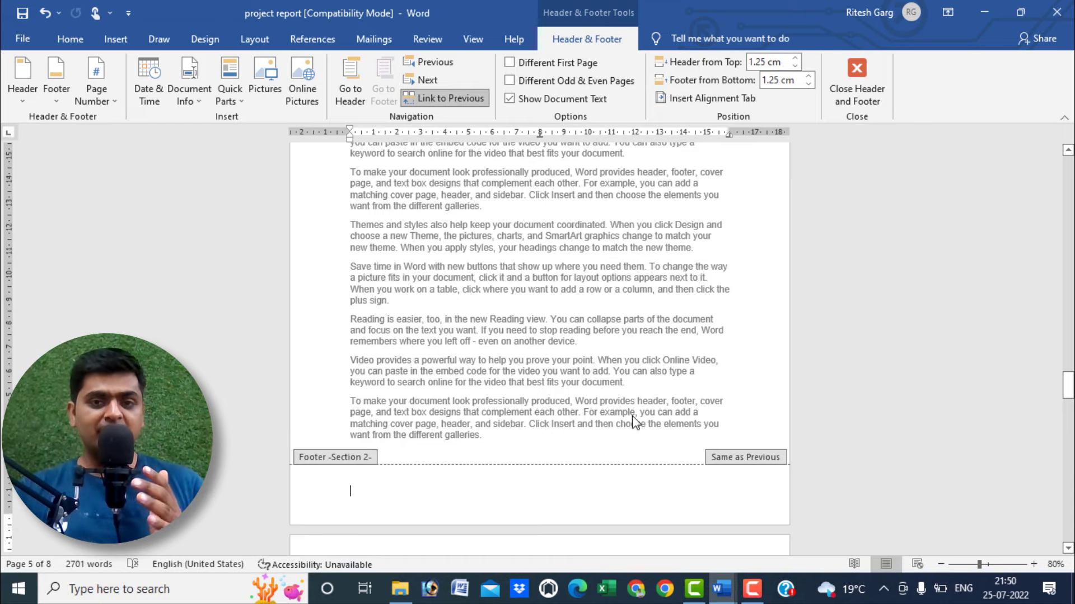
scroll(630, 490, up, 5)
scroll(633, 391, up, 5)
scroll(632, 367, up, 5)
scroll(631, 364, up, 3)
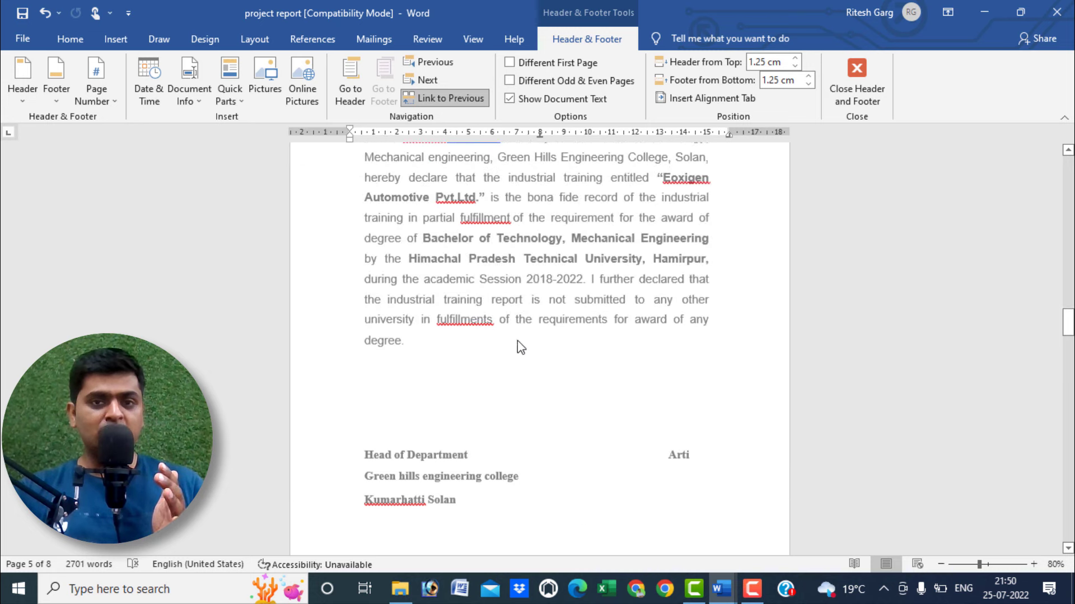
scroll(585, 347, down, 3)
scroll(618, 377, down, 5)
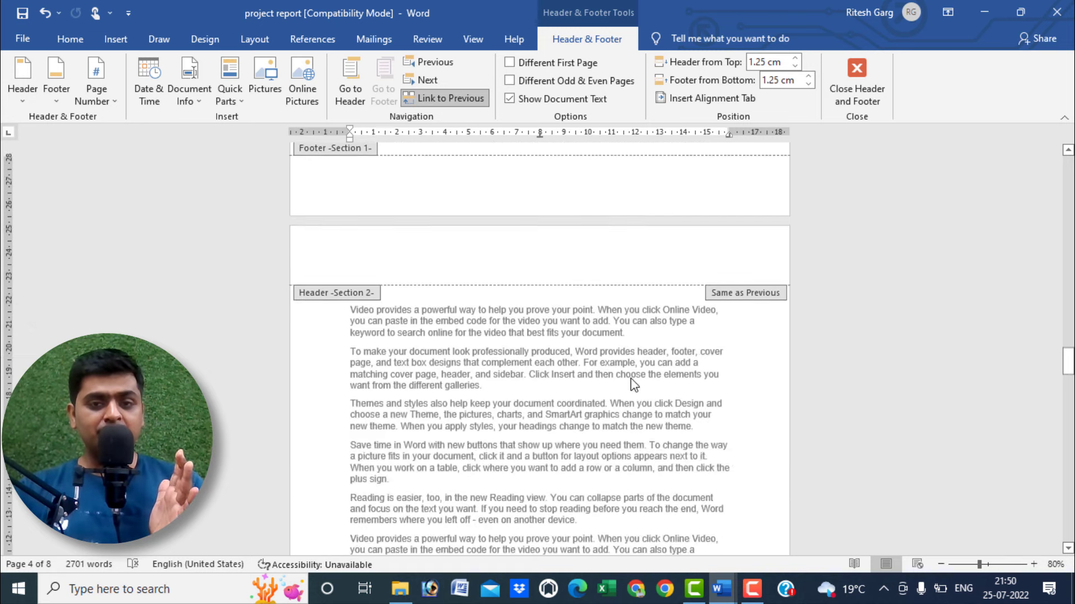
scroll(627, 375, down, 5)
scroll(632, 378, down, 5)
click(635, 379)
scroll(672, 352, down, 1)
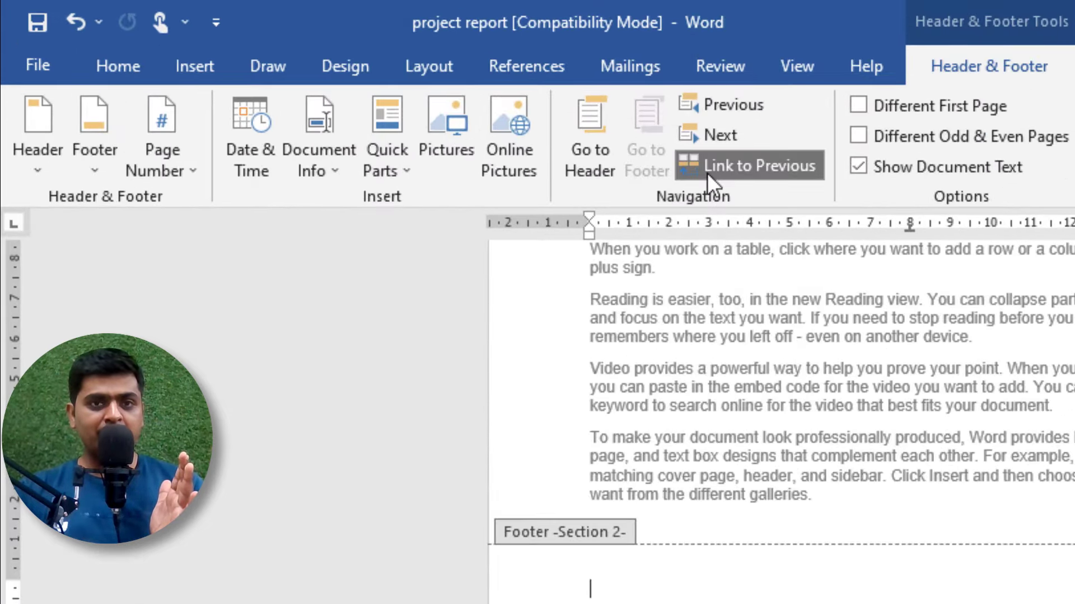
Turn off Link to Previous for the Section 2 footer.
click(747, 166)
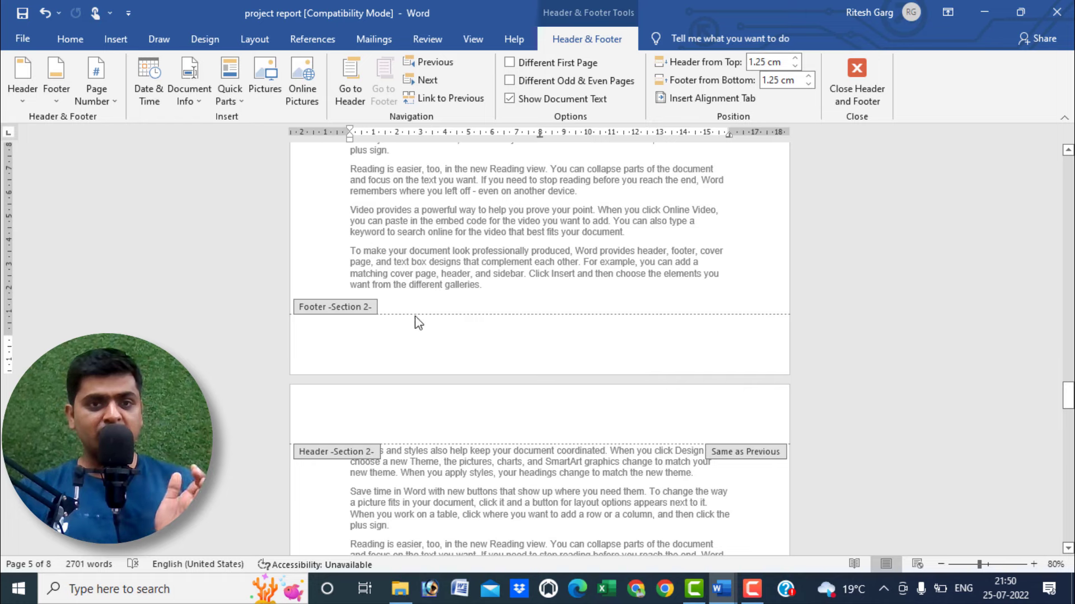
scroll(560, 358, up, 10)
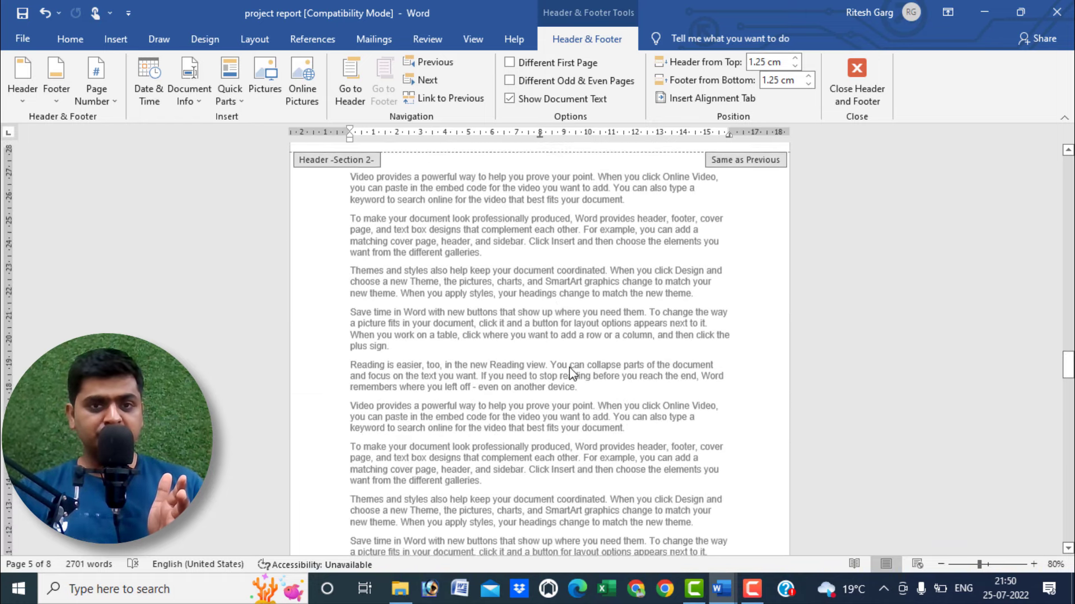
scroll(580, 373, up, 2)
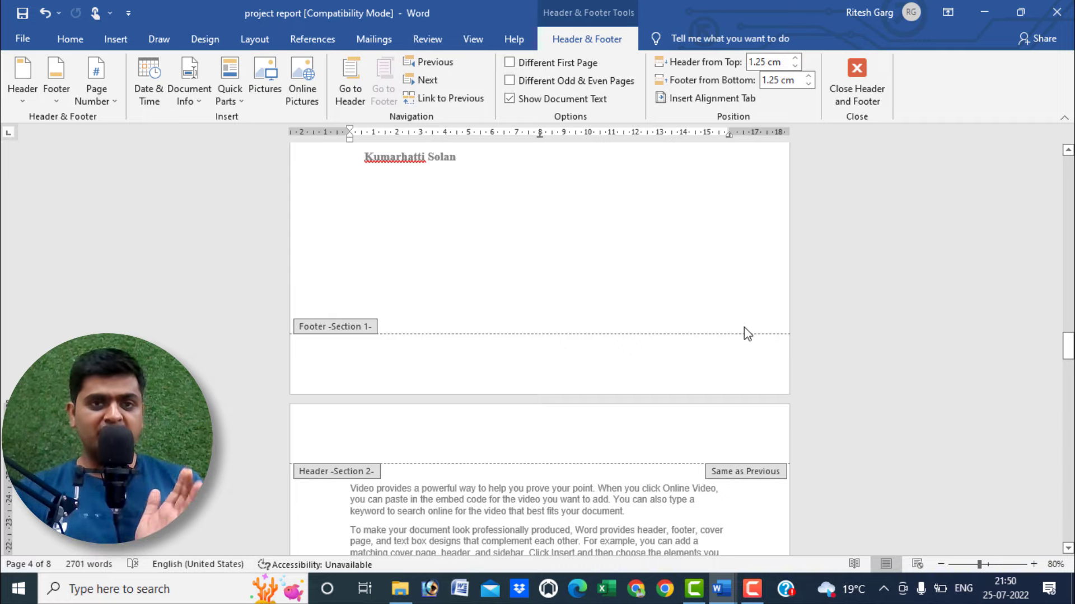
scroll(752, 369, down, 3)
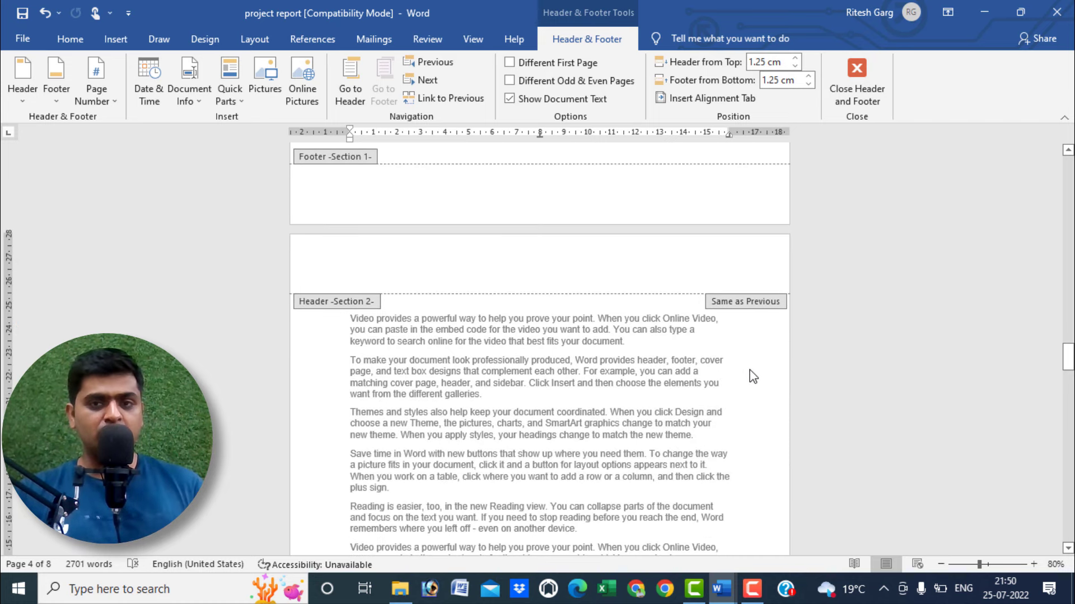
scroll(749, 374, down, 2)
scroll(749, 374, down, 1)
Set the Section 2 page number format to start at 1.
scroll(569, 350, down, 2)
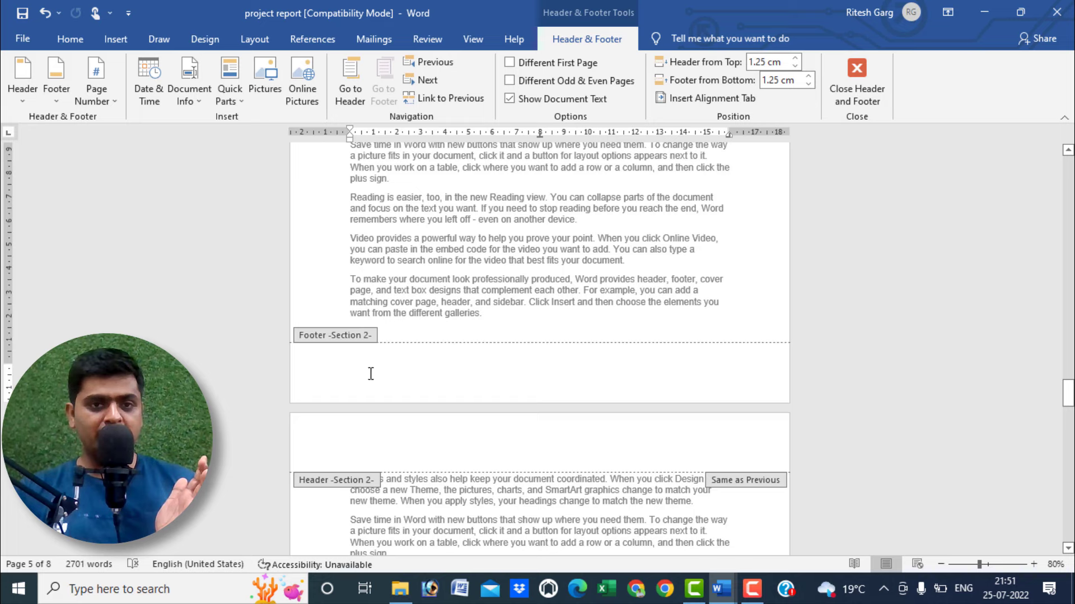
click(111, 103)
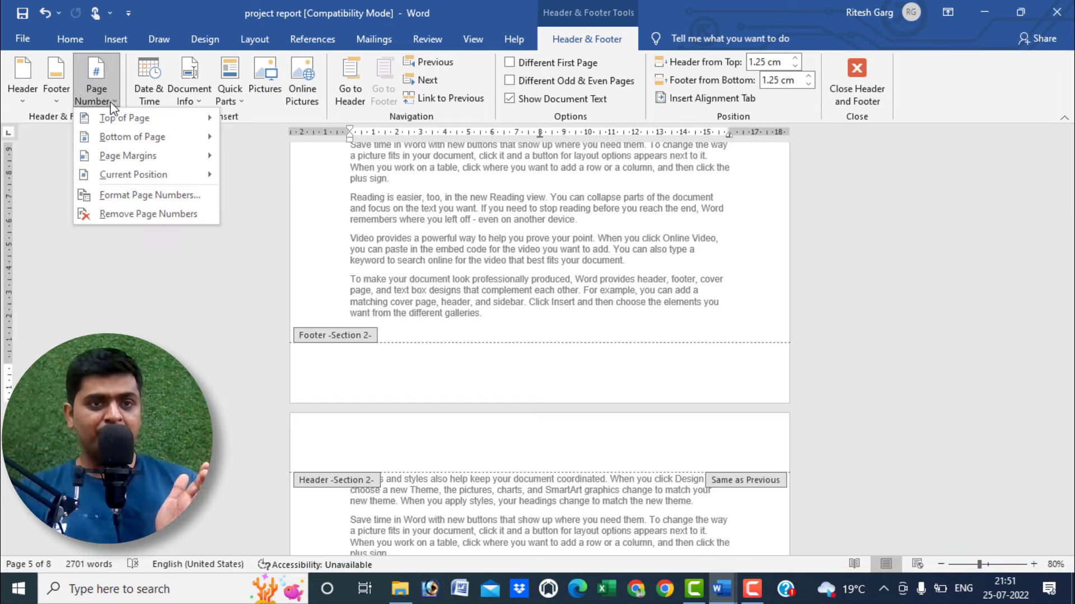
click(132, 196)
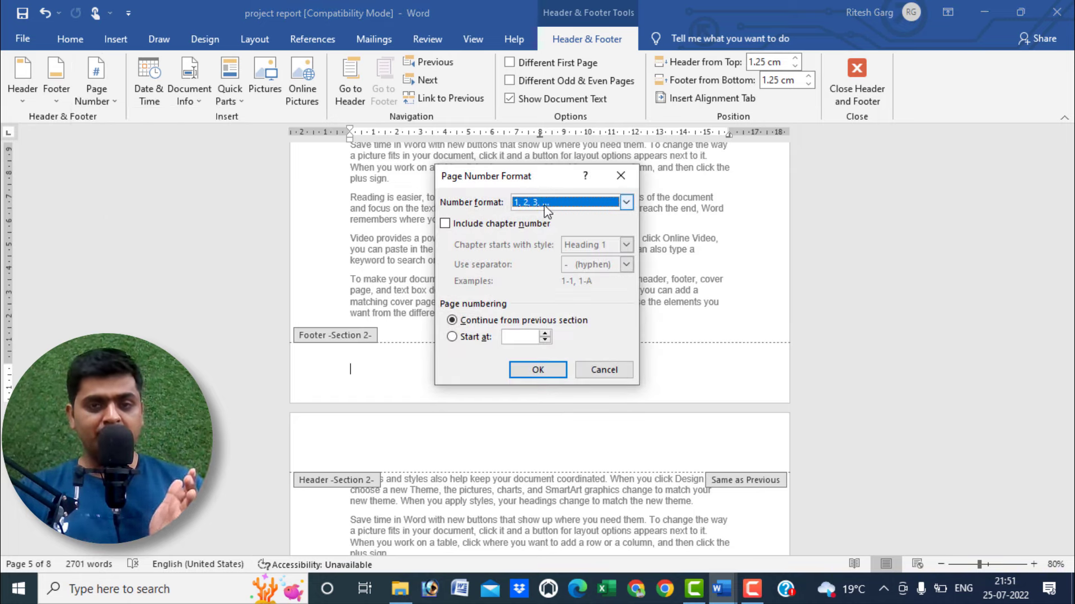
click(460, 337)
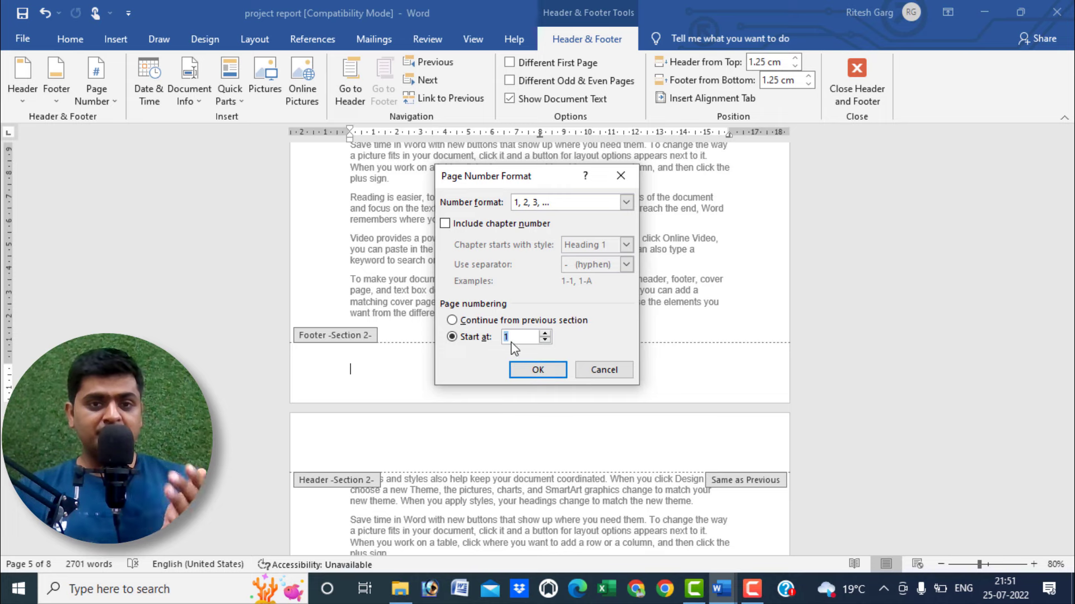
click(537, 369)
Insert a Plain Number 2 centred page number in the Section 2 footer.
scroll(621, 375, up, 2)
scroll(626, 358, down, 5)
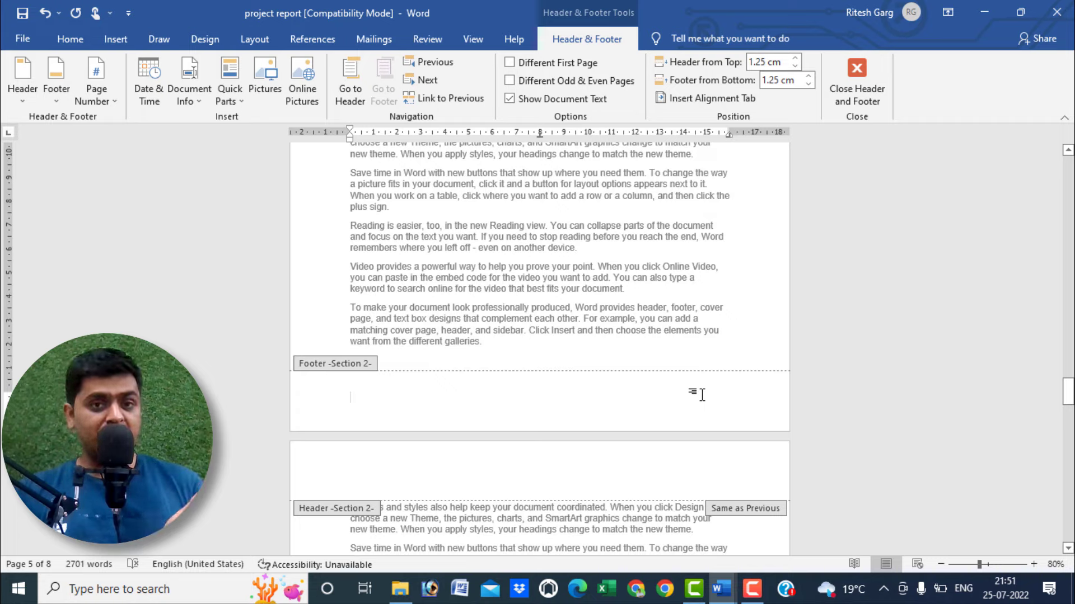
click(102, 95)
mouse_move(132, 137)
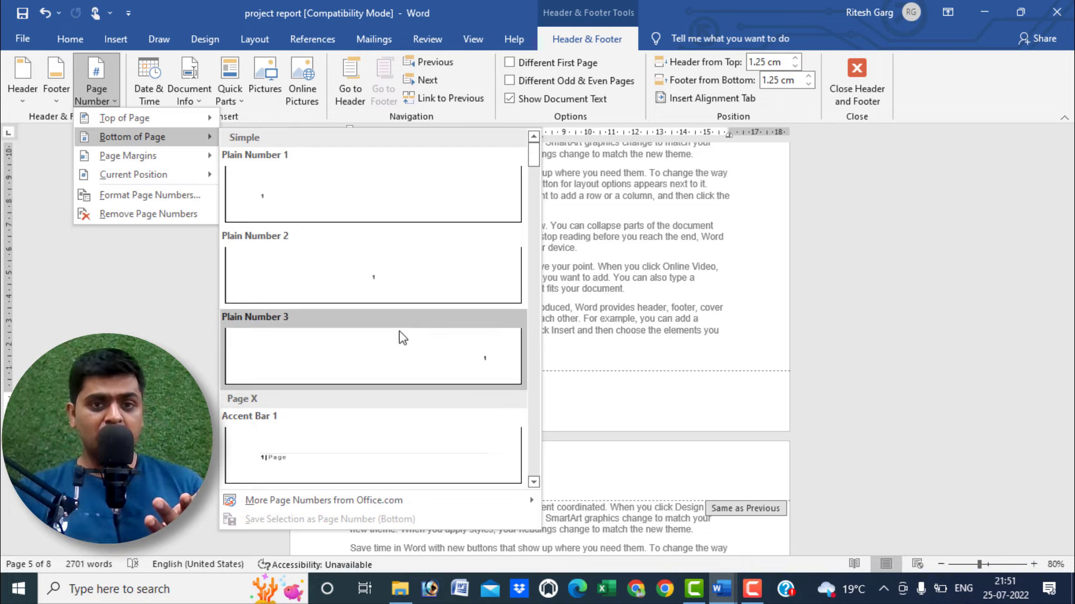
click(395, 276)
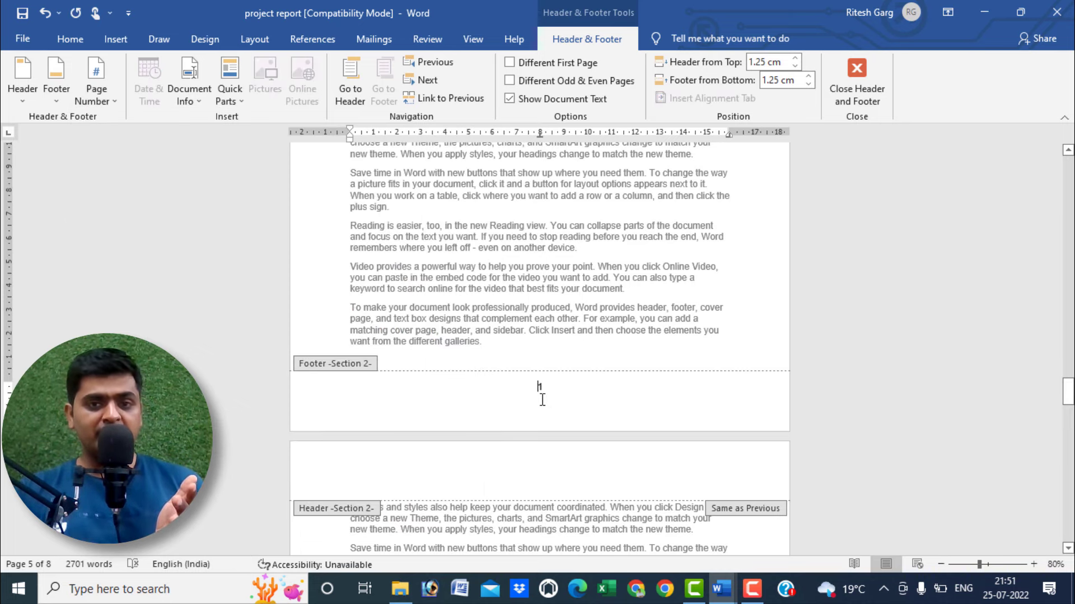
Close the footer and return to the cover page, which shows no page number.
ctrl+scroll(569, 429, up, 2)
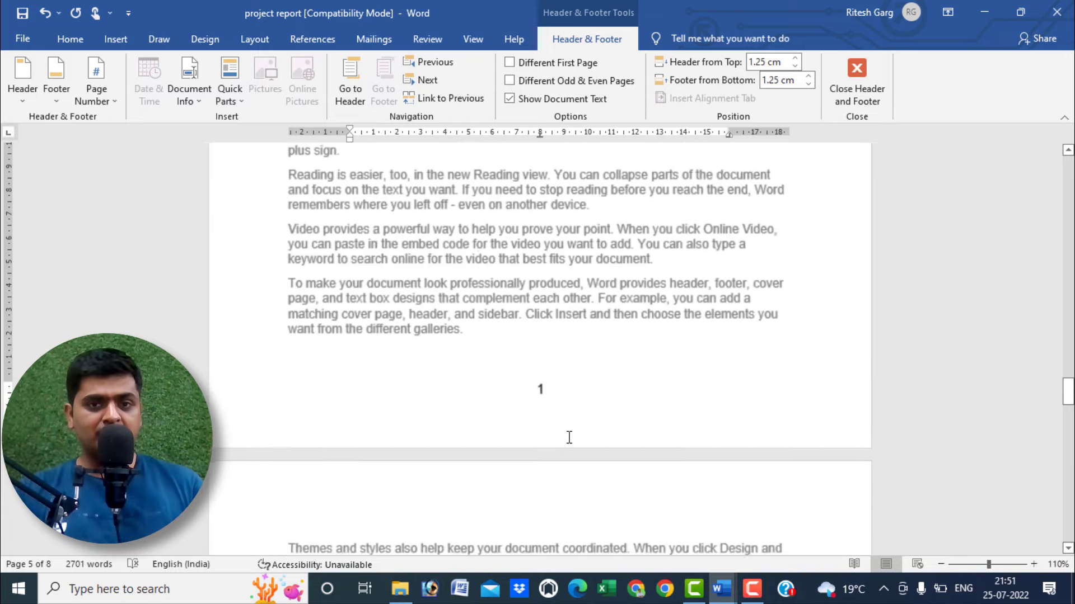
ctrl+scroll(569, 434, up, 1)
ctrl+scroll(566, 439, up, 2)
ctrl+scroll(547, 429, up, 1)
scroll(571, 436, down, 6)
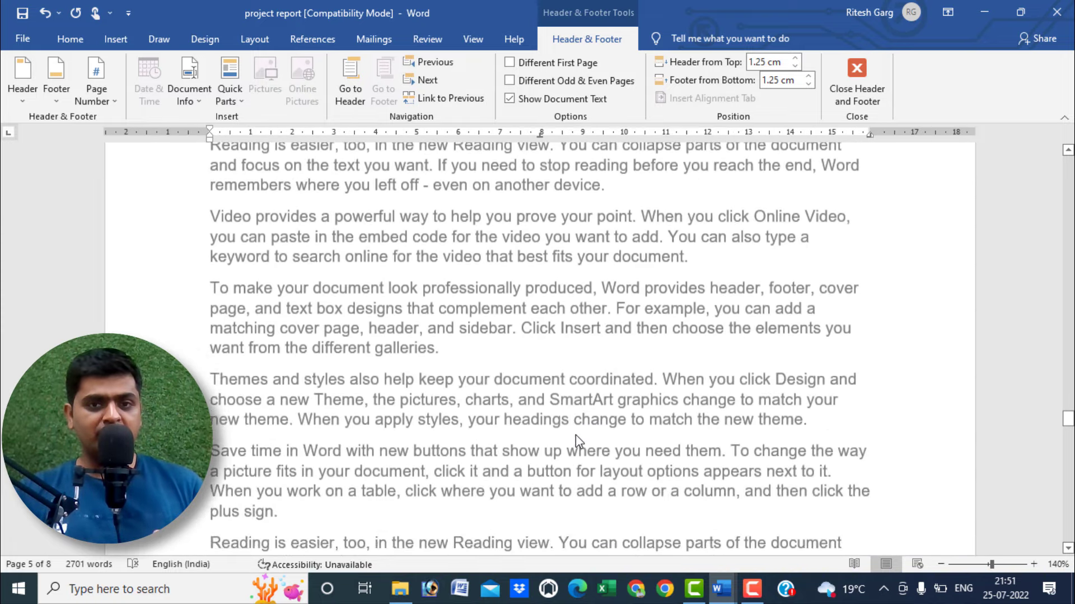
scroll(573, 435, down, 1)
scroll(565, 364, down, 4)
scroll(561, 331, up, 3)
scroll(565, 333, up, 8)
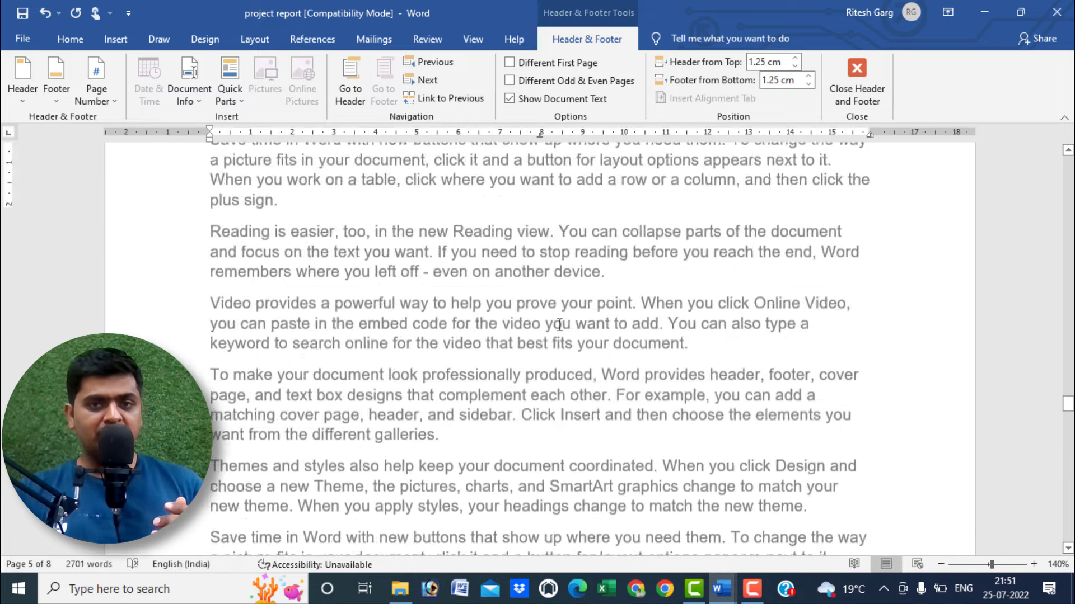
scroll(577, 339, up, 8)
scroll(588, 343, up, 8)
scroll(599, 347, up, 8)
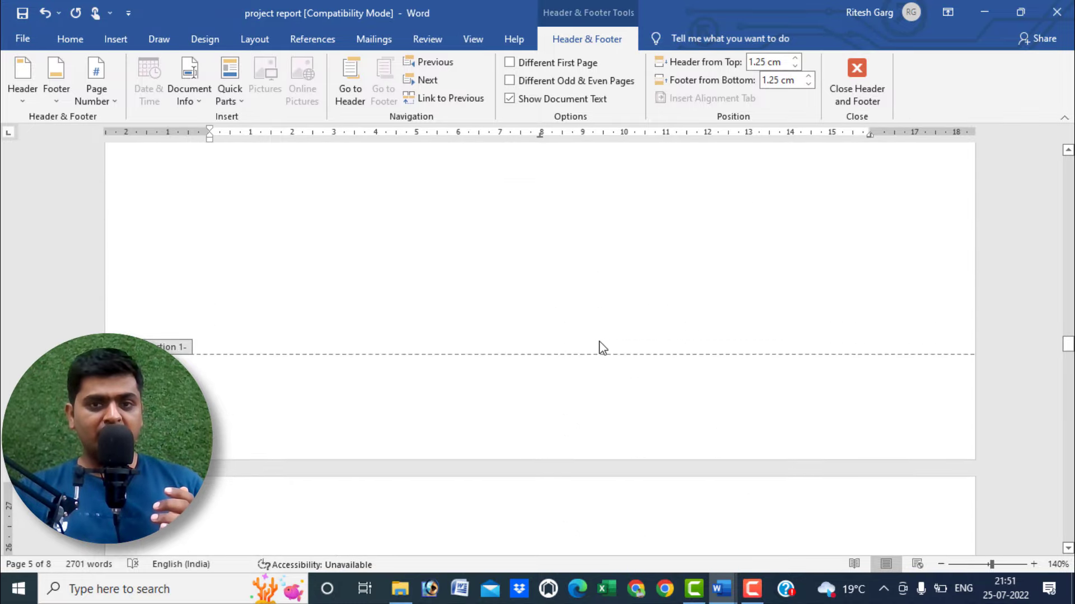
scroll(605, 312, up, 1)
double_click(603, 309)
ctrl+scroll(603, 307, down, 3)
ctrl+scroll(603, 307, down, 2)
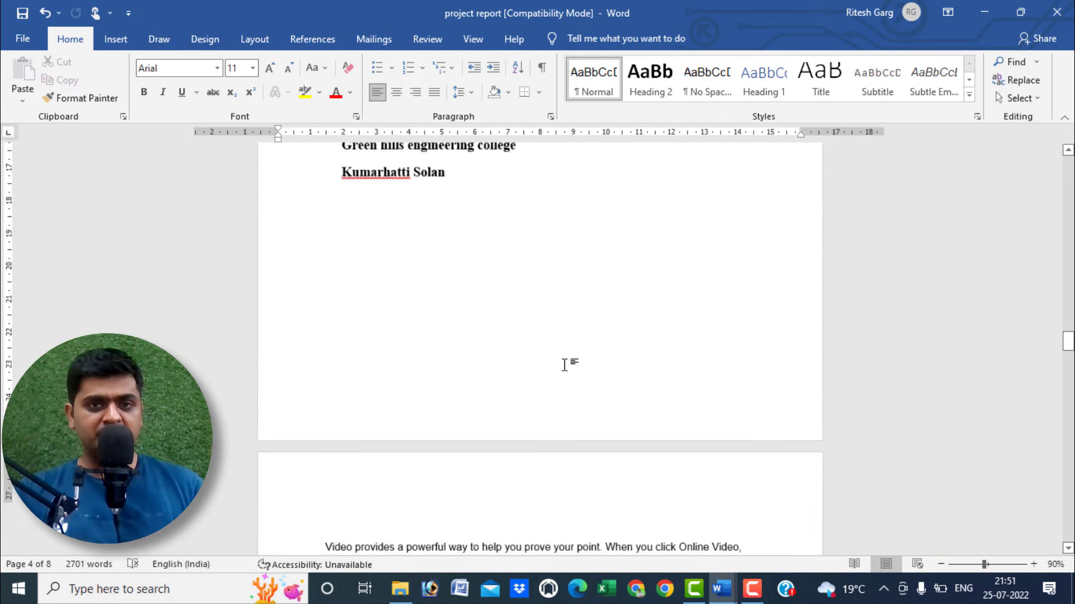
scroll(554, 377, up, 3)
scroll(549, 374, up, 3)
scroll(551, 358, up, 5)
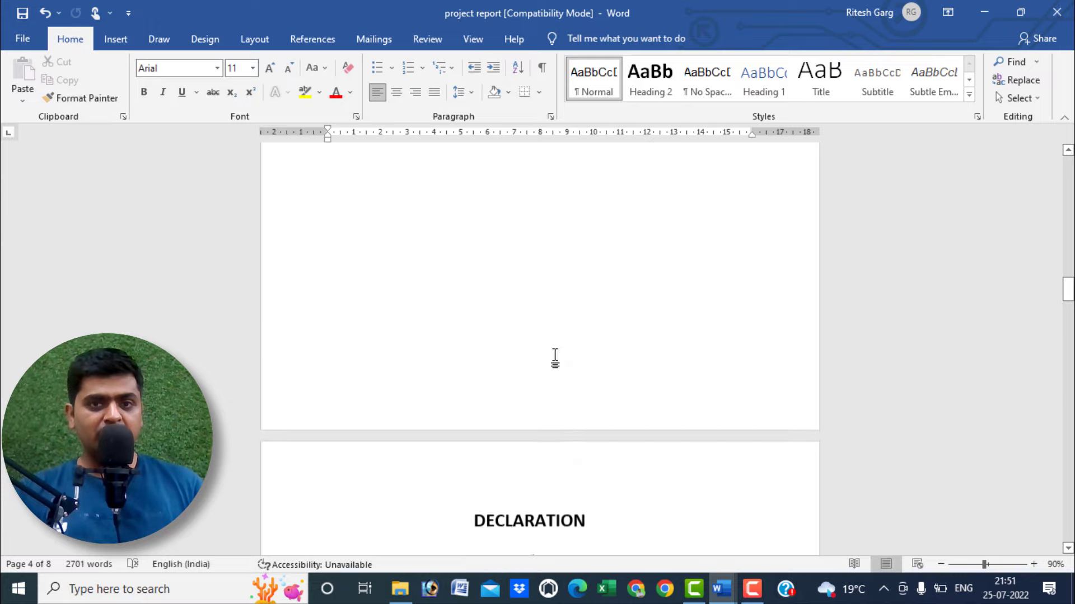
scroll(576, 392, up, 5)
scroll(595, 429, up, 5)
scroll(595, 430, up, 5)
scroll(595, 428, up, 10)
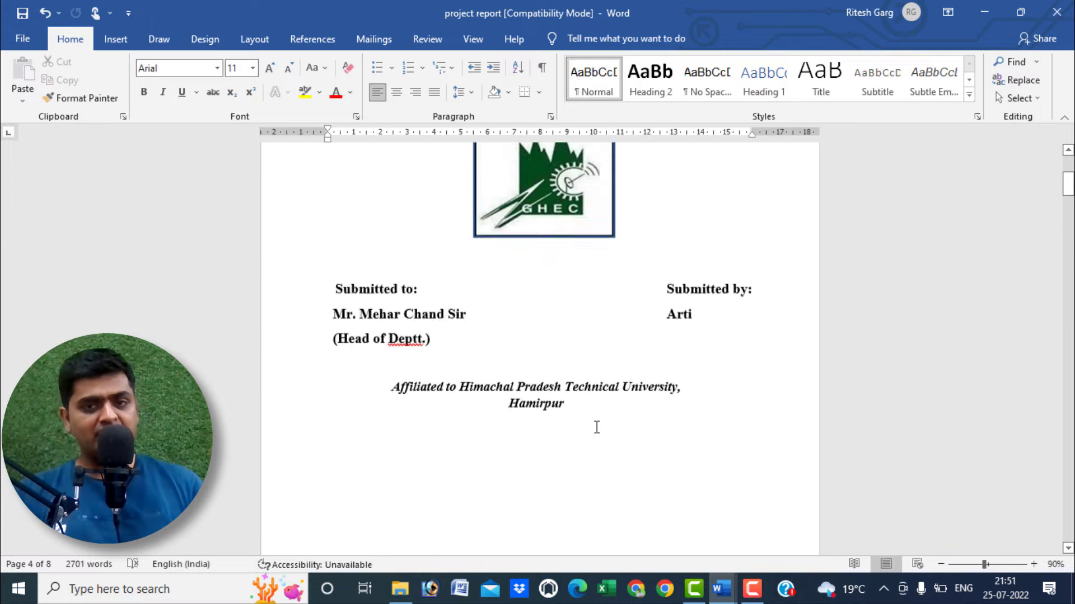
scroll(595, 424, up, 5)
scroll(604, 425, down, 3)
scroll(614, 425, down, 3)
scroll(616, 420, down, 5)
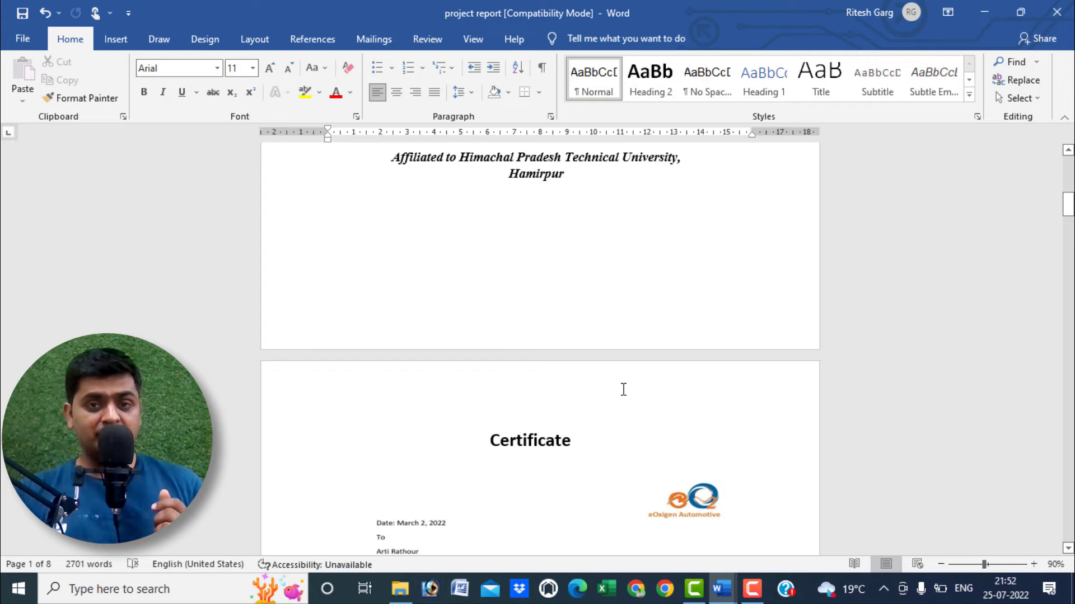
scroll(612, 372, up, 4)
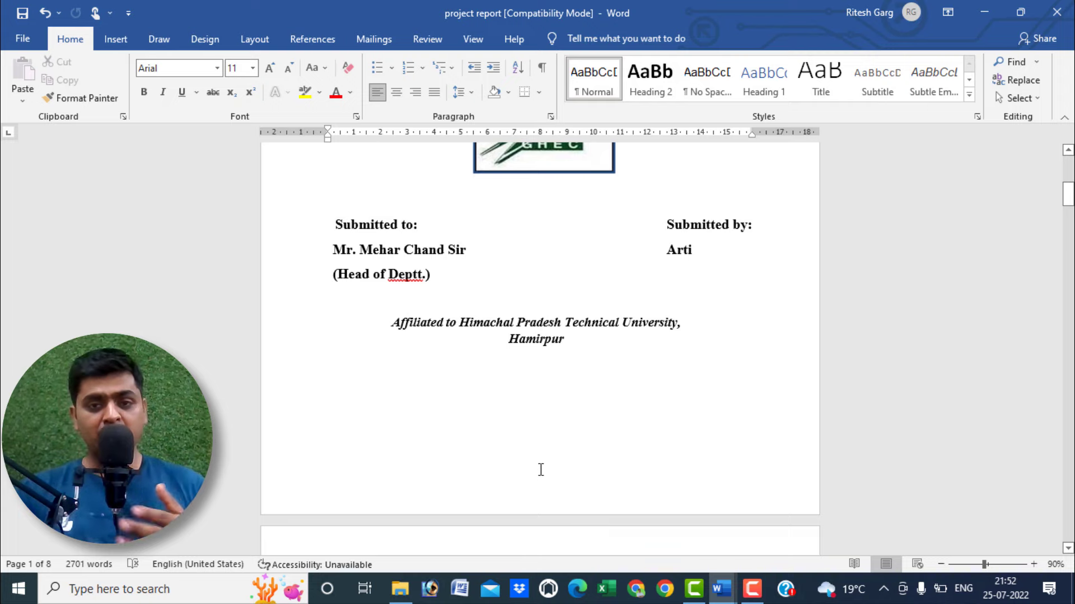
scroll(546, 456, down, 1)
scroll(550, 448, down, 6)
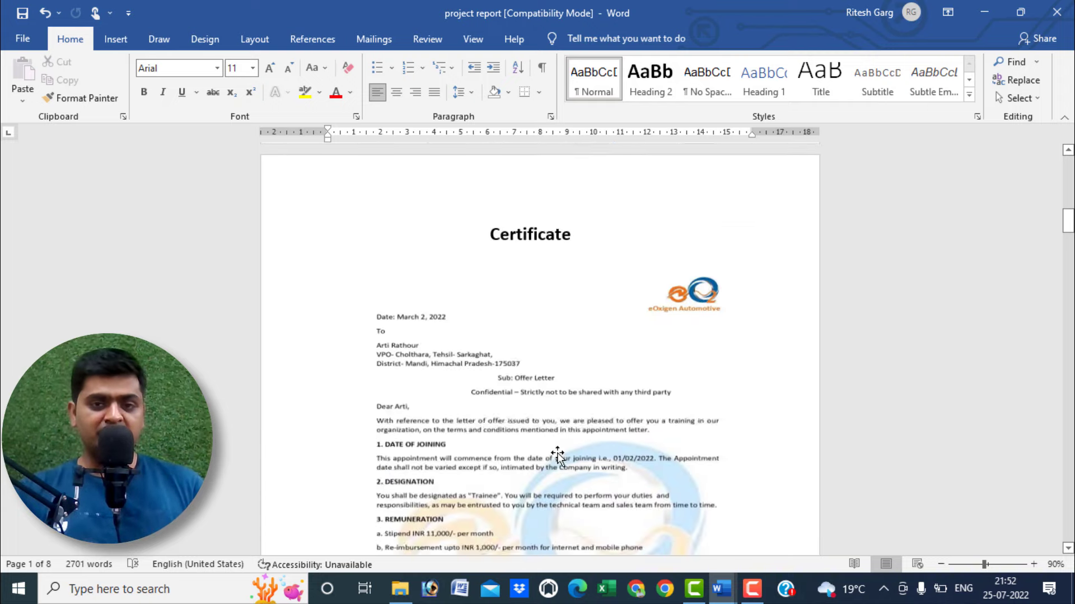
scroll(554, 449, down, 5)
scroll(565, 452, down, 4)
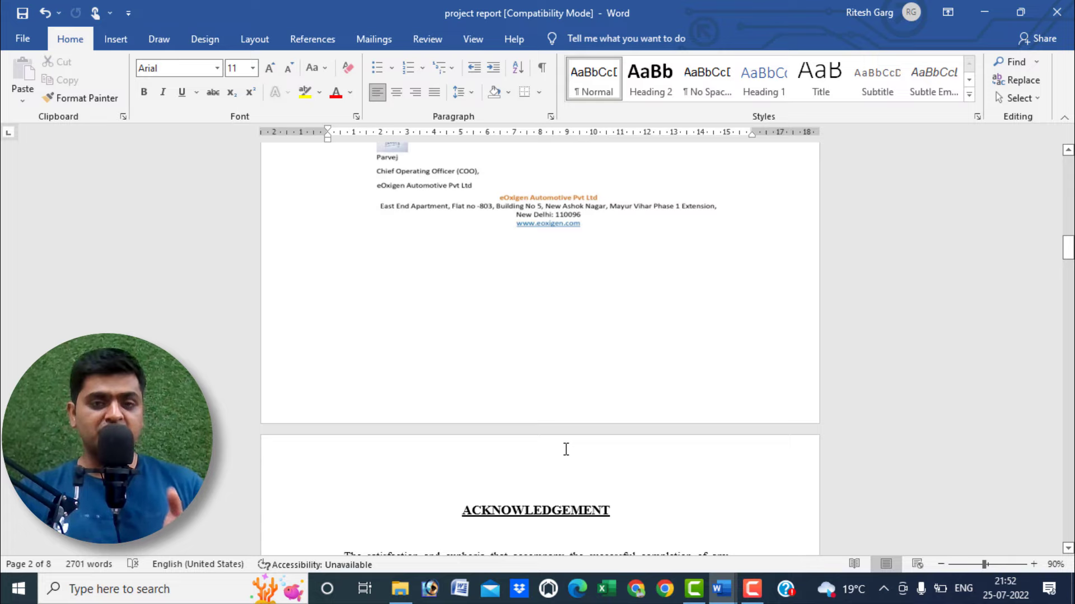
scroll(566, 448, up, 5)
scroll(565, 448, up, 3)
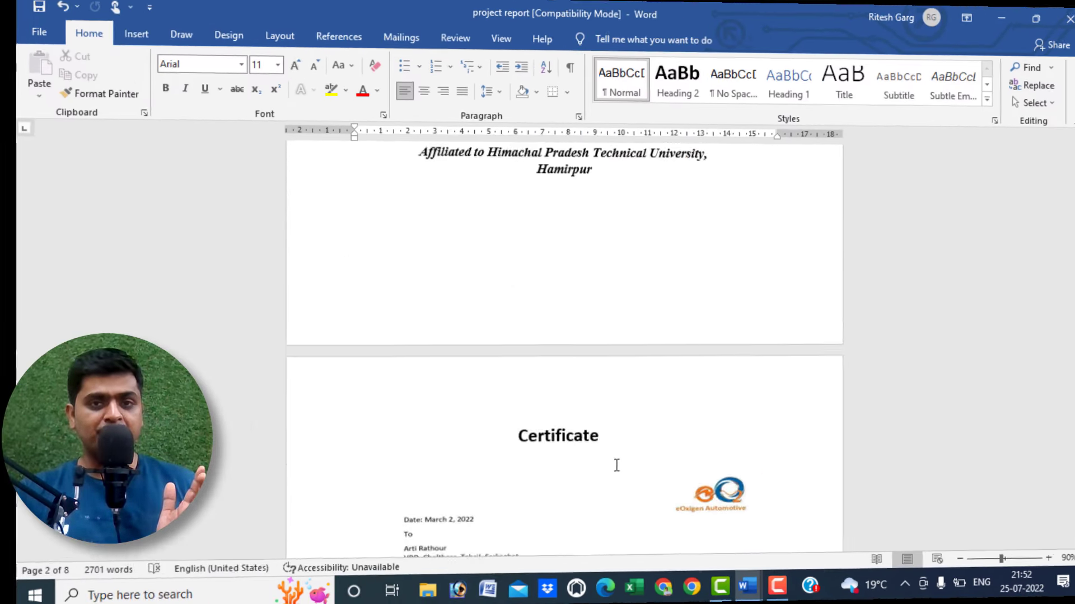
scroll(508, 385, up, 3)
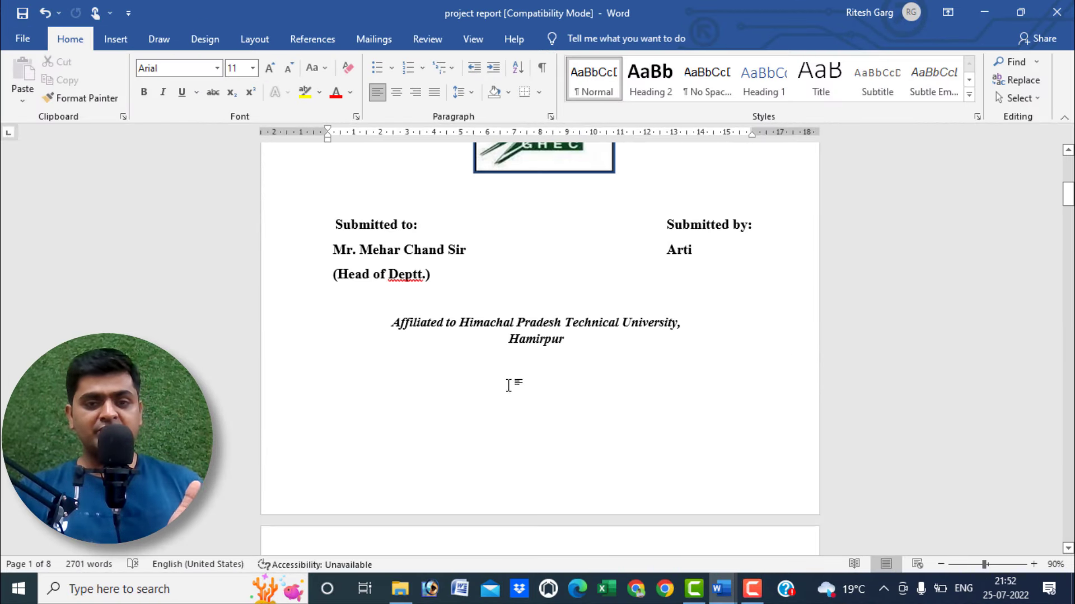
Format the title page's page numbers as lowercase roman numerals (i, ii, iii) starting at i.
double_click(547, 484)
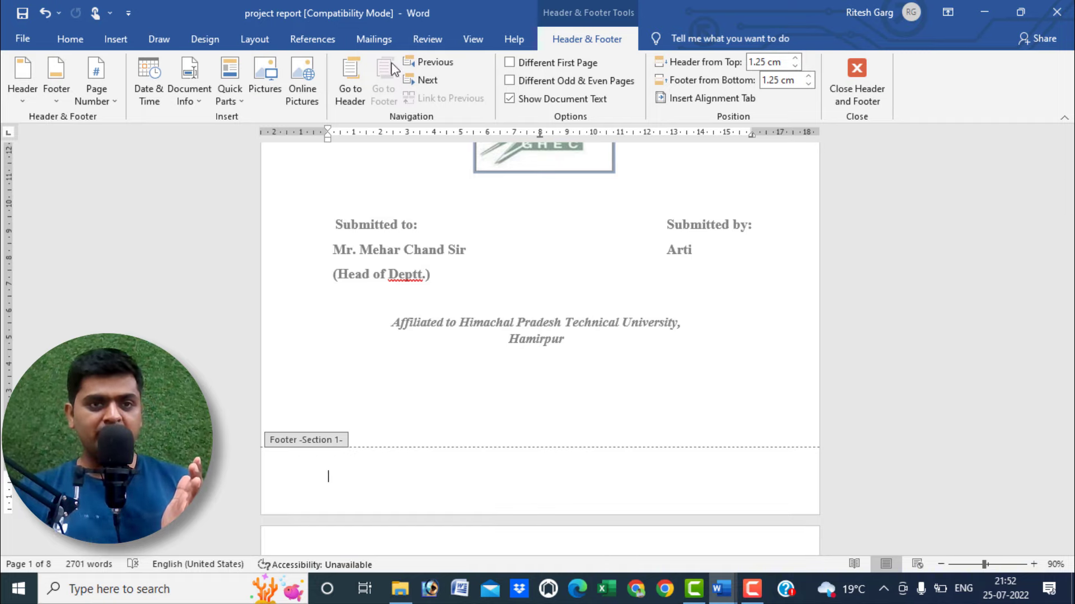
click(118, 103)
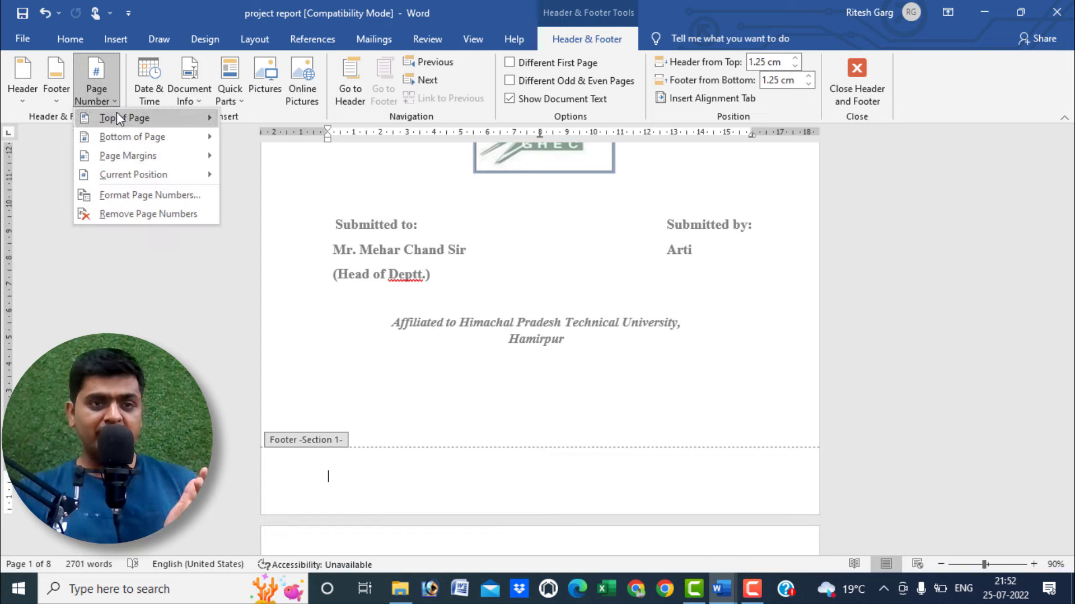
click(126, 196)
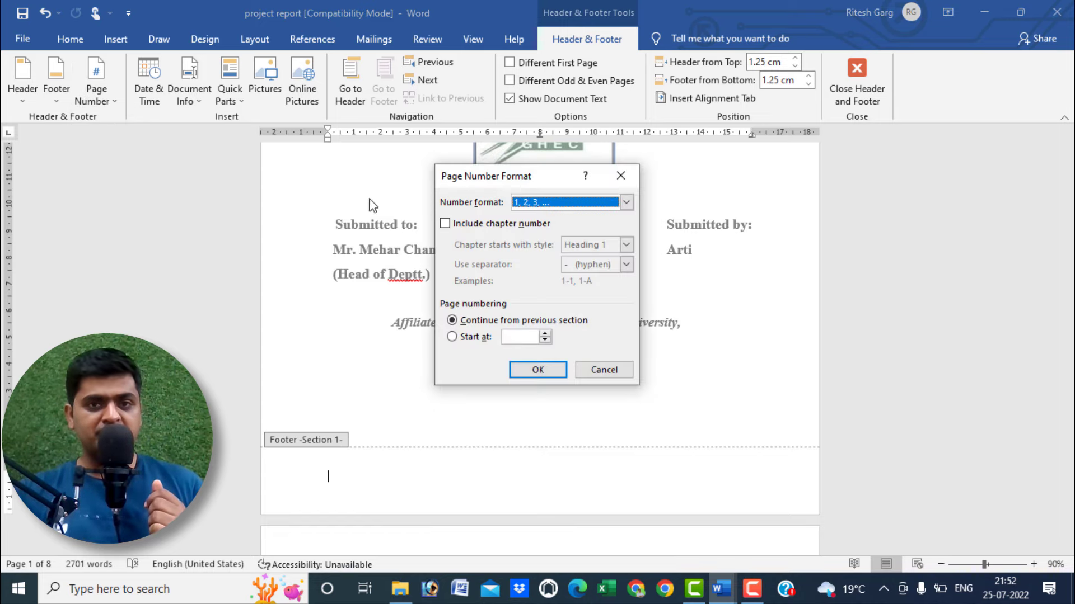
click(560, 204)
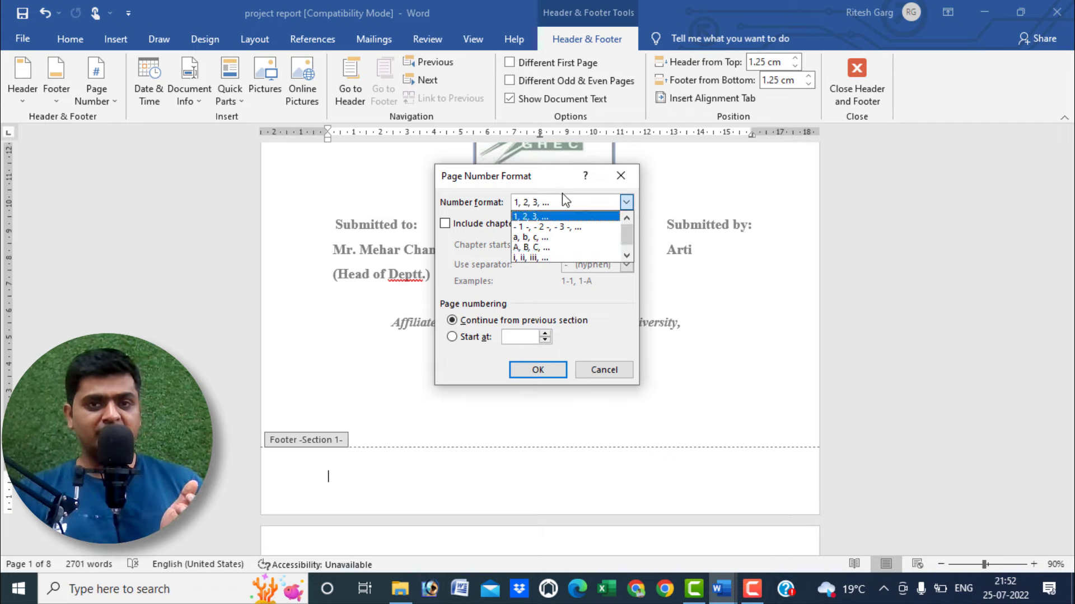
click(558, 258)
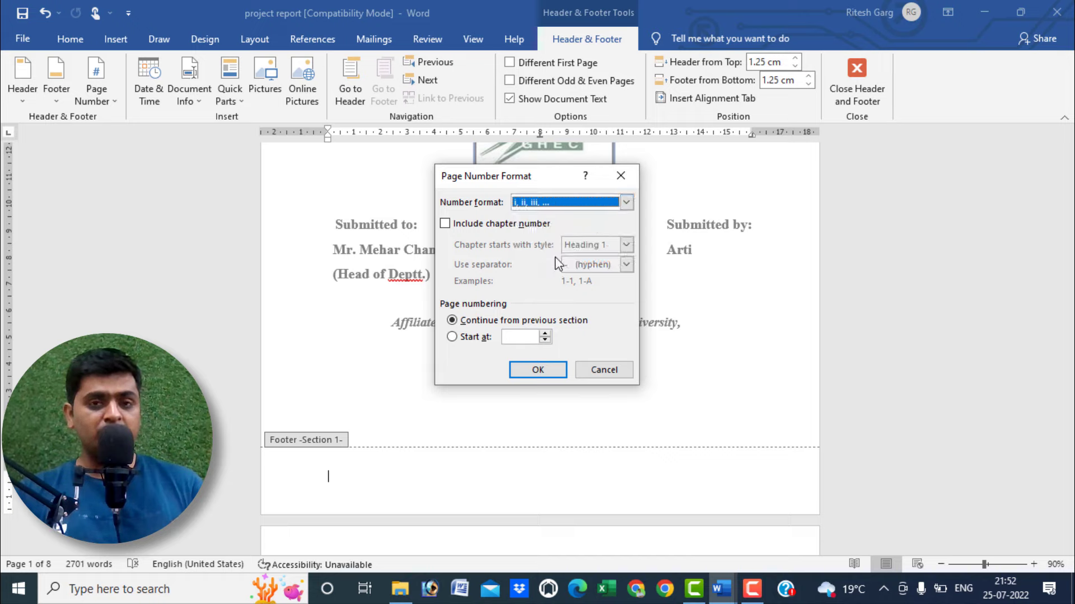
click(480, 337)
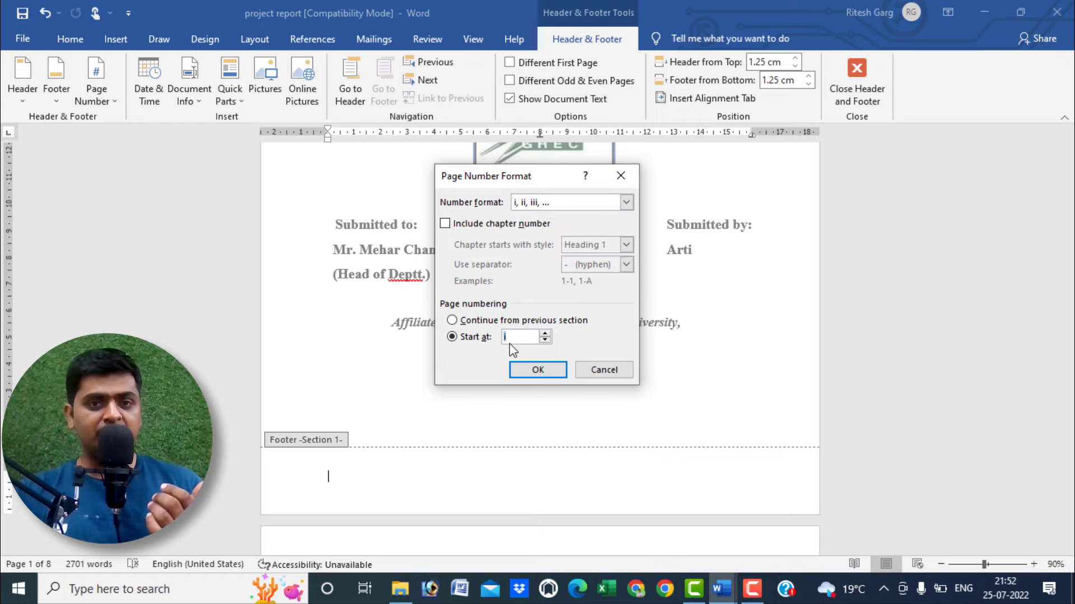
click(536, 369)
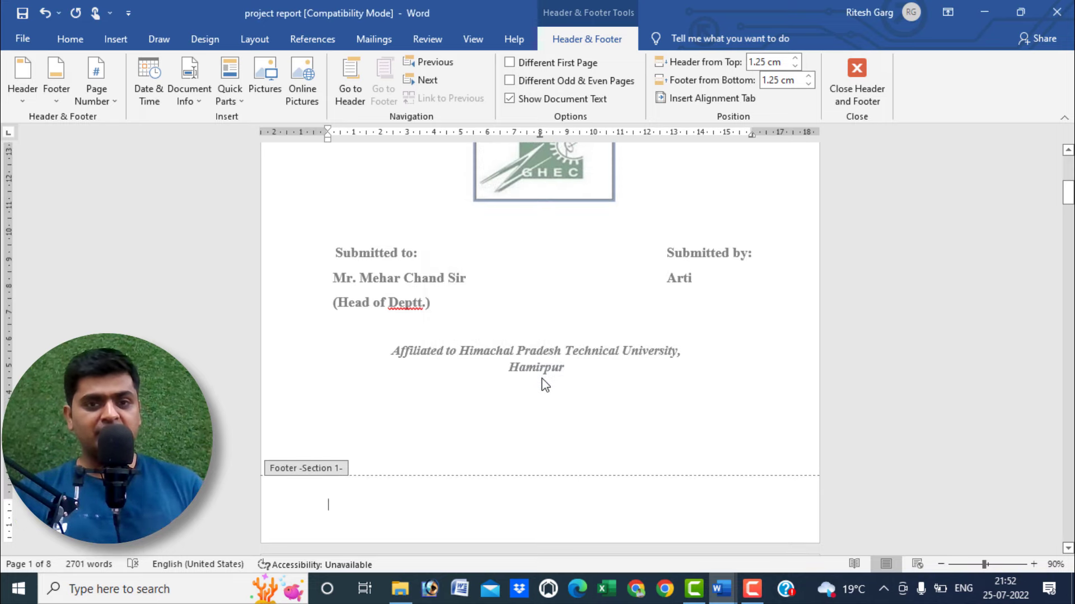
Insert a Plain Number 2 page number centred at the bottom of the page.
scroll(546, 385, down, 1)
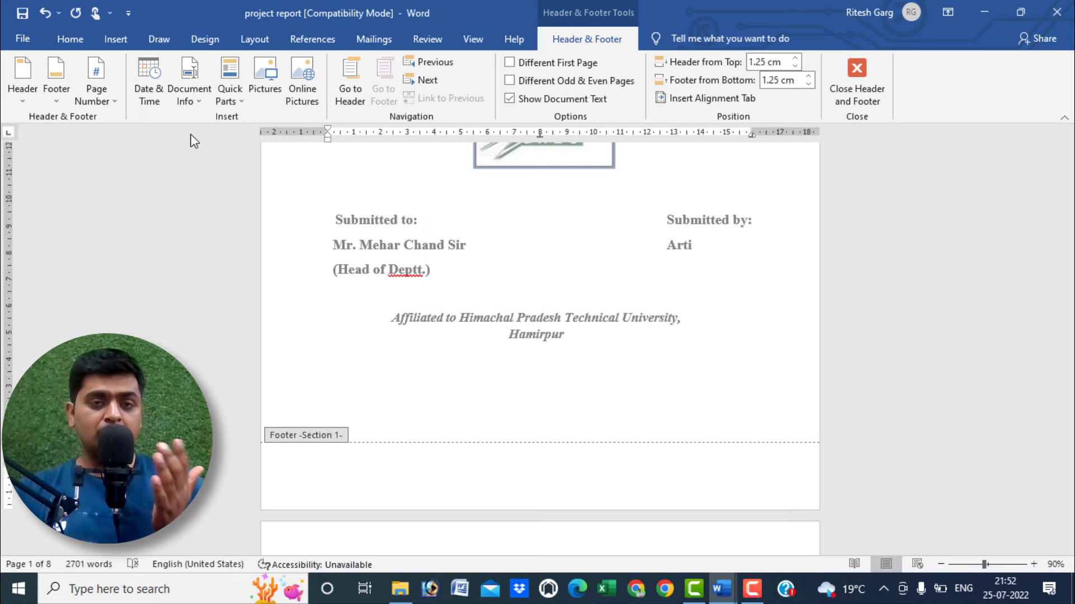
click(111, 106)
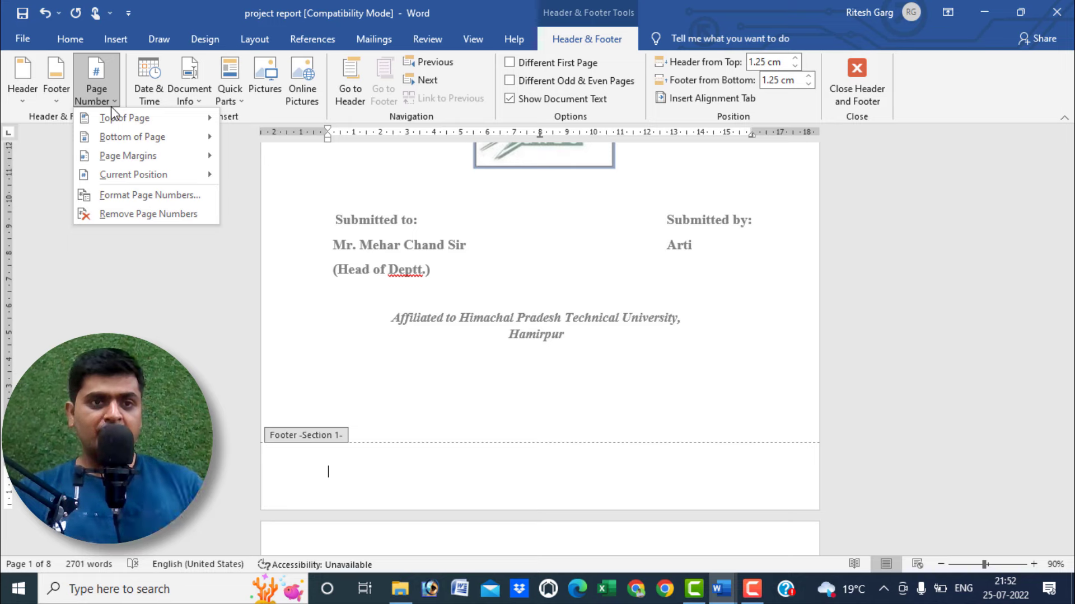
mouse_move(132, 136)
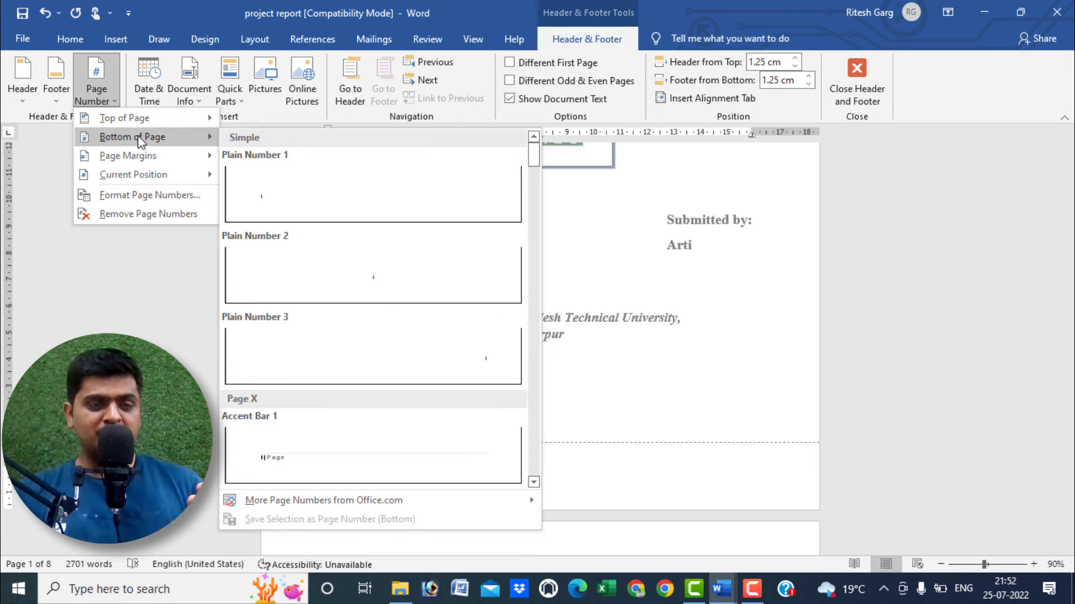
click(386, 284)
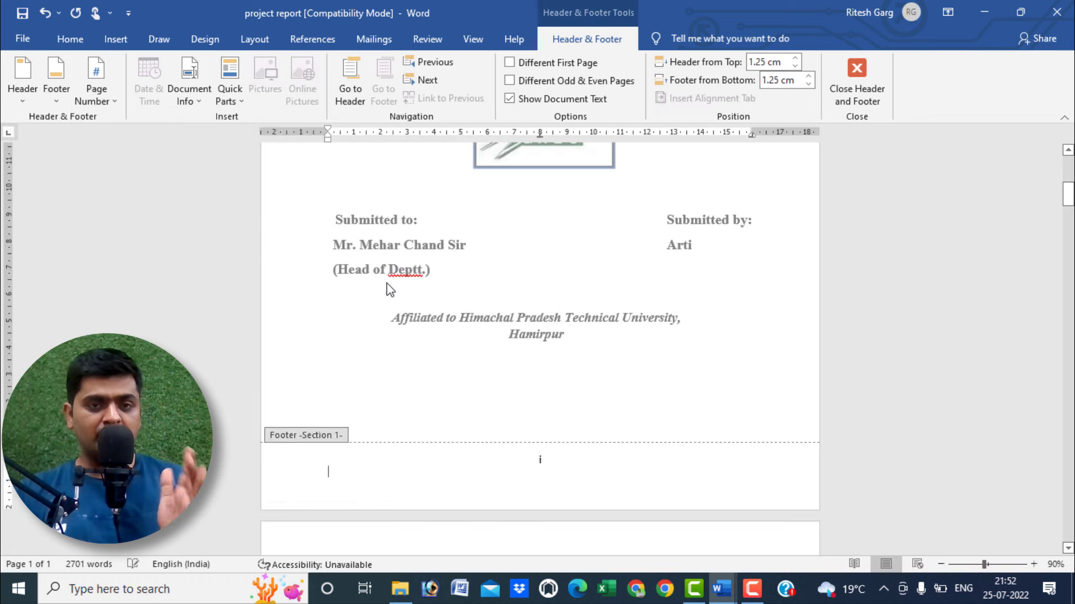
scroll(597, 379, down, 2)
scroll(597, 378, down, 1)
Close the footer and check that front pages run i to iv and body pages 1 to 4.
double_click(600, 278)
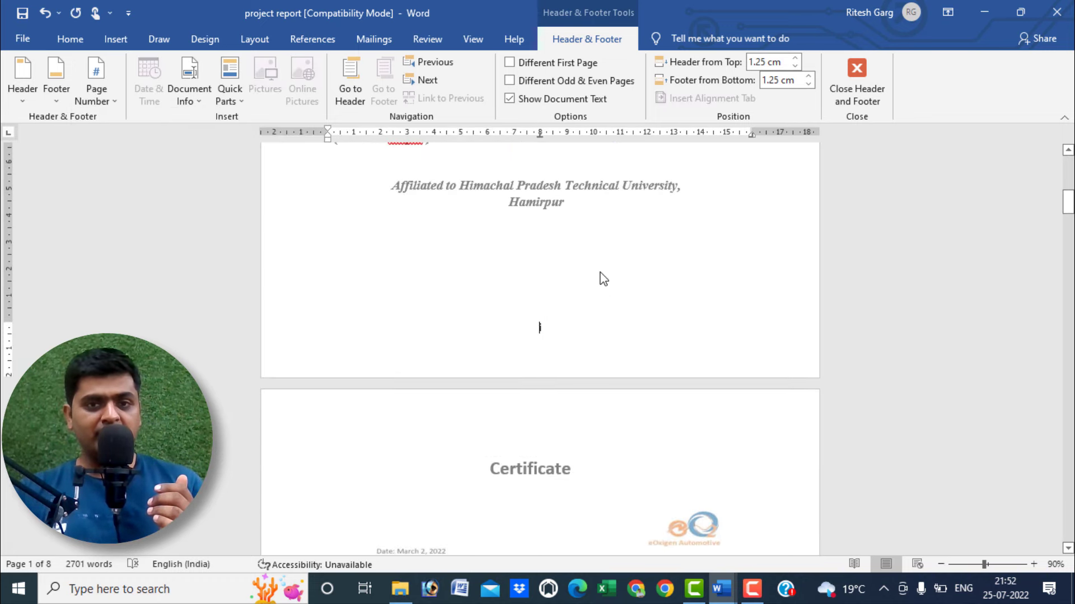
ctrl+scroll(595, 397, up, 4)
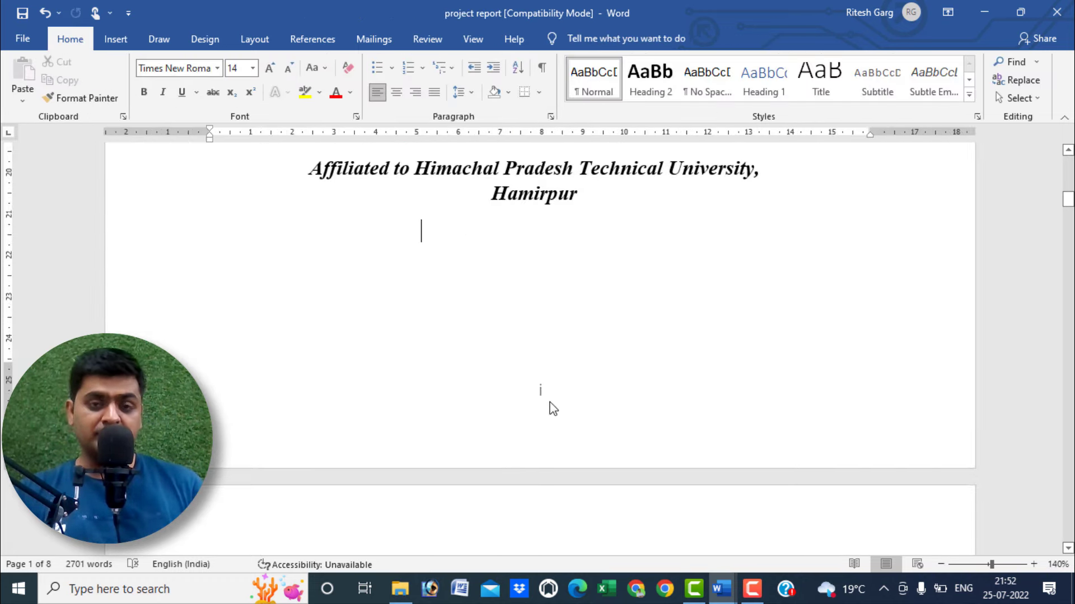
scroll(567, 415, down, 6)
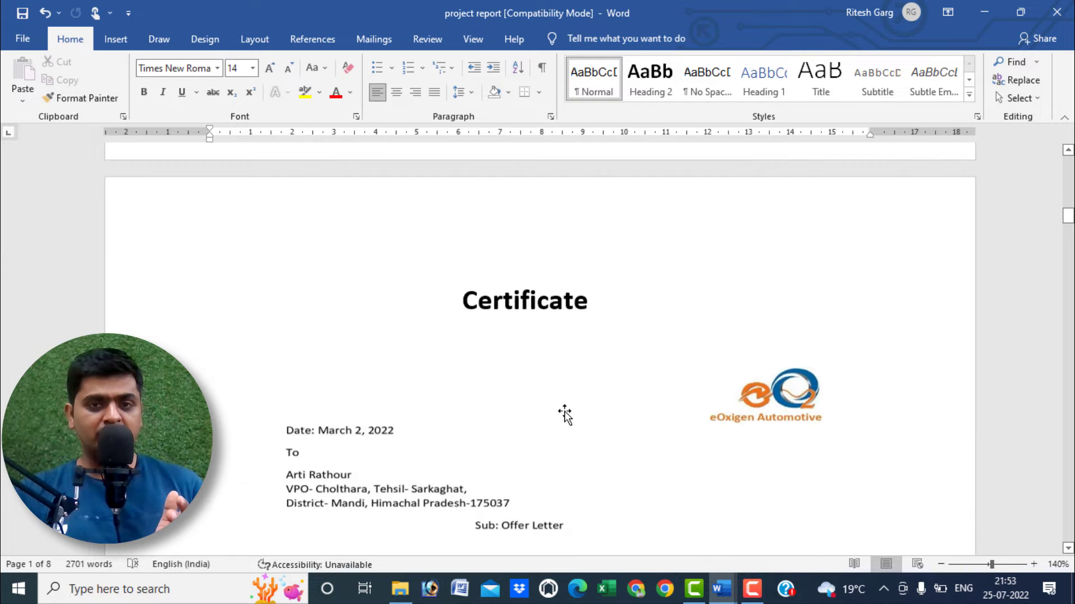
scroll(571, 408, down, 4)
scroll(593, 417, down, 6)
scroll(599, 419, down, 1)
scroll(554, 414, down, 5)
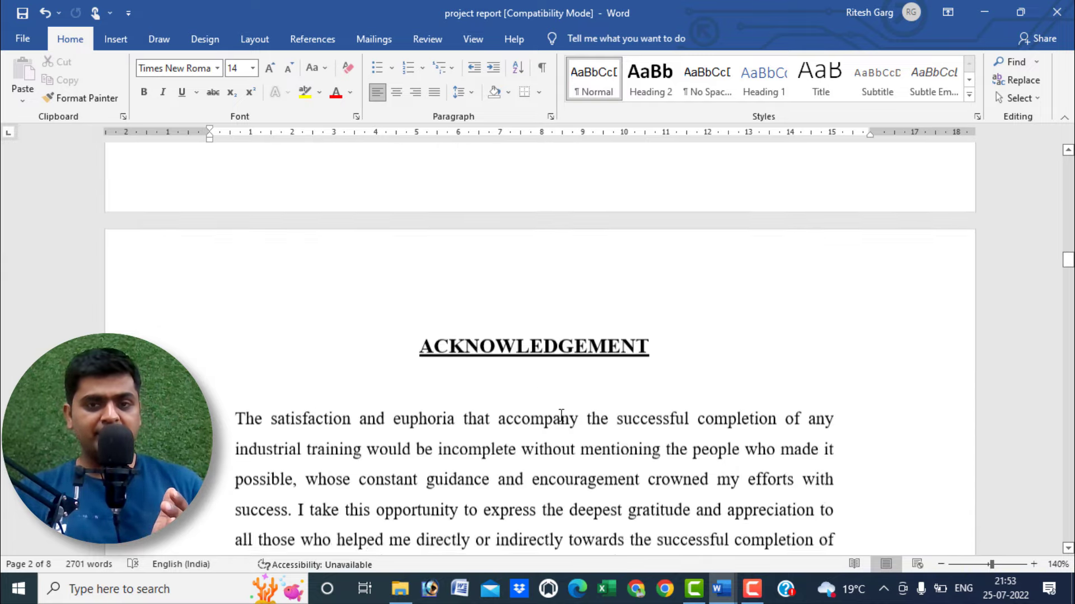
scroll(560, 415, down, 5)
scroll(560, 423, down, 4)
scroll(558, 431, down, 4)
scroll(552, 448, down, 5)
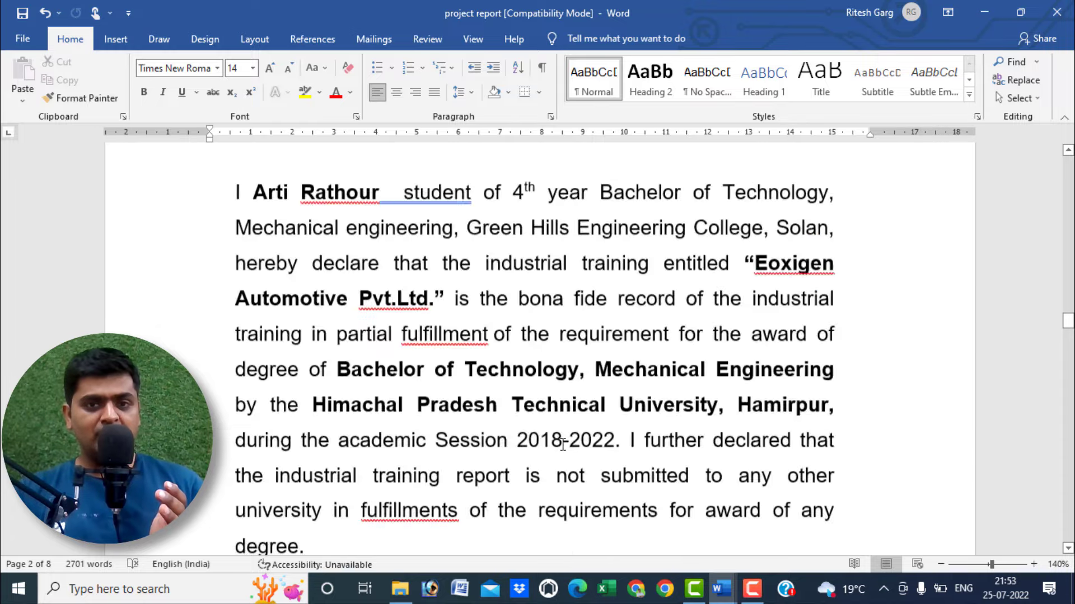
scroll(560, 437, down, 5)
scroll(571, 427, down, 4)
scroll(570, 424, down, 4)
scroll(565, 403, down, 6)
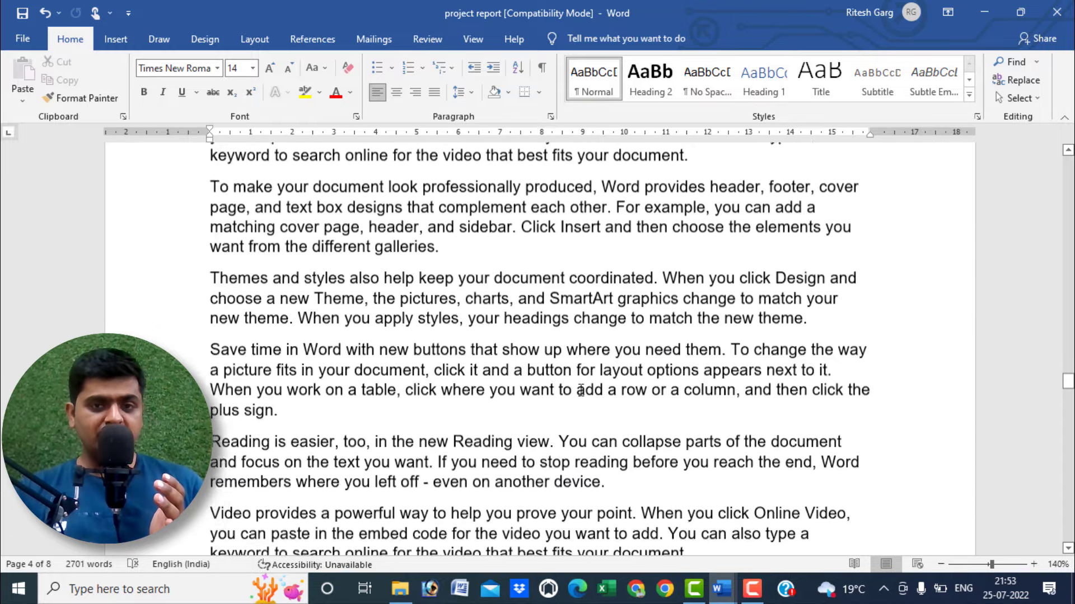
scroll(560, 380, down, 5)
scroll(554, 353, down, 4)
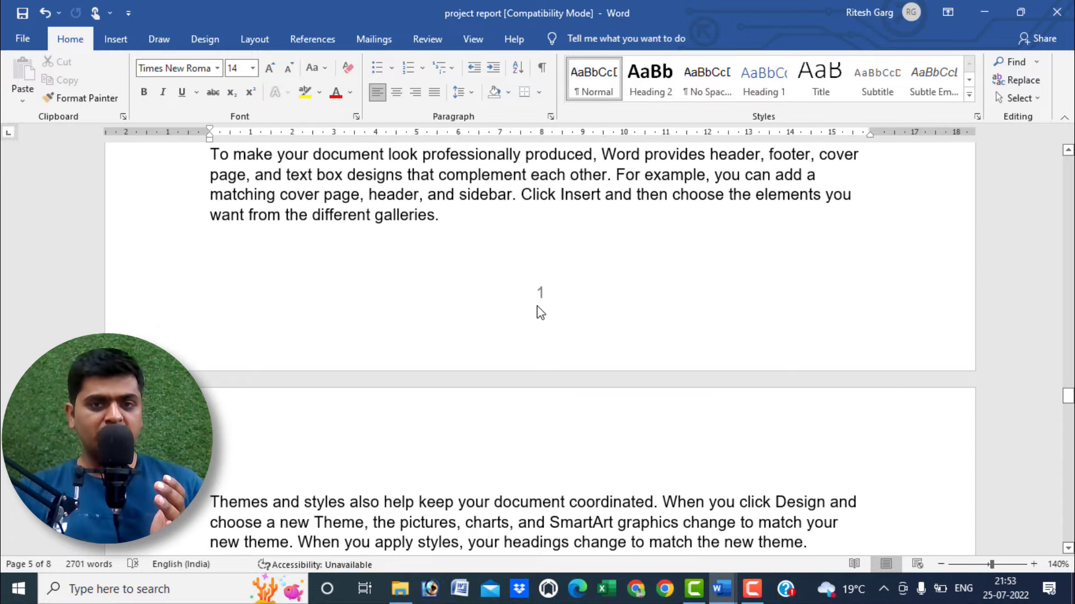
scroll(541, 325, down, 5)
scroll(560, 364, down, 4)
scroll(576, 394, down, 5)
scroll(579, 402, down, 5)
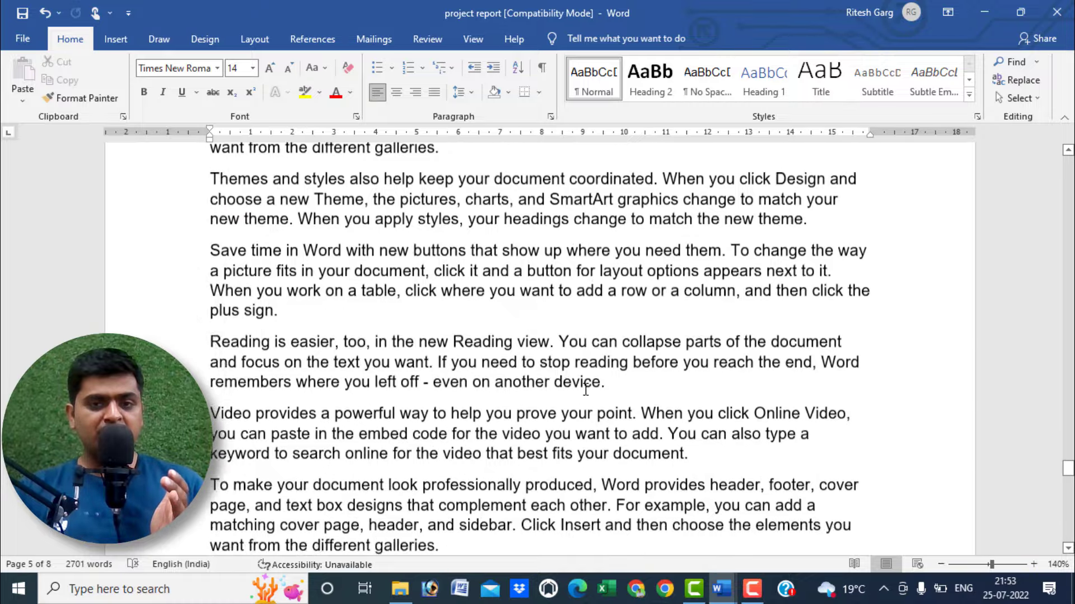
scroll(582, 411, down, 5)
scroll(586, 420, down, 5)
scroll(591, 429, down, 5)
scroll(591, 430, down, 3)
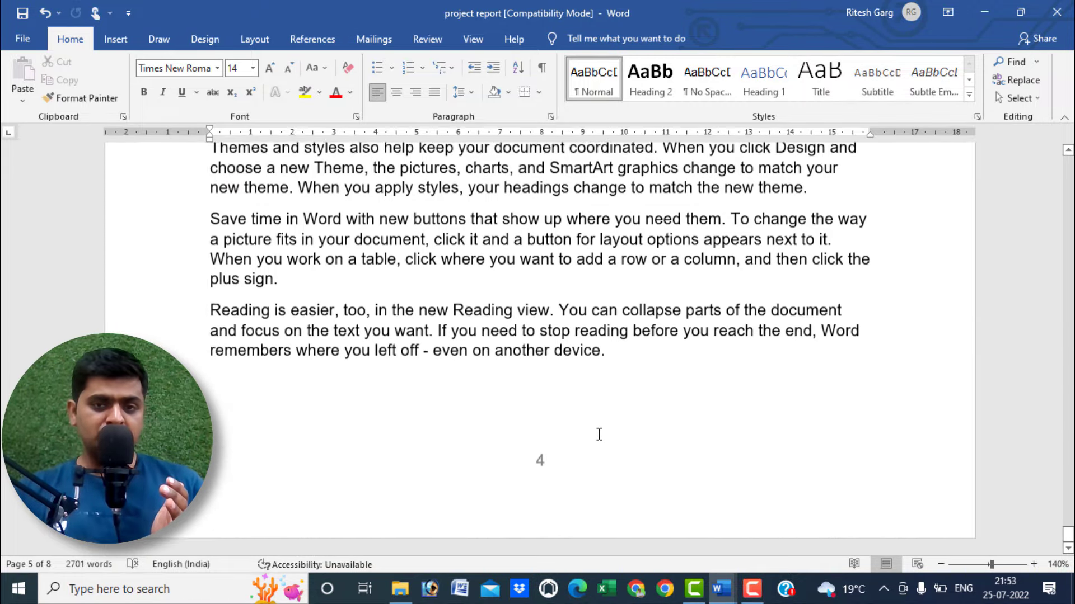
scroll(598, 434, down, 1)
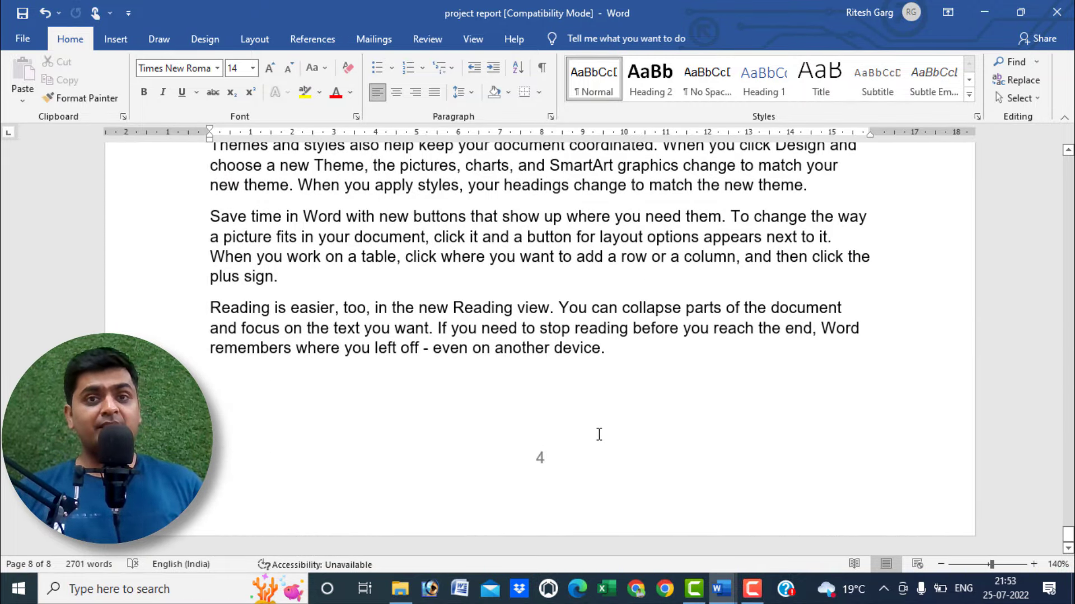